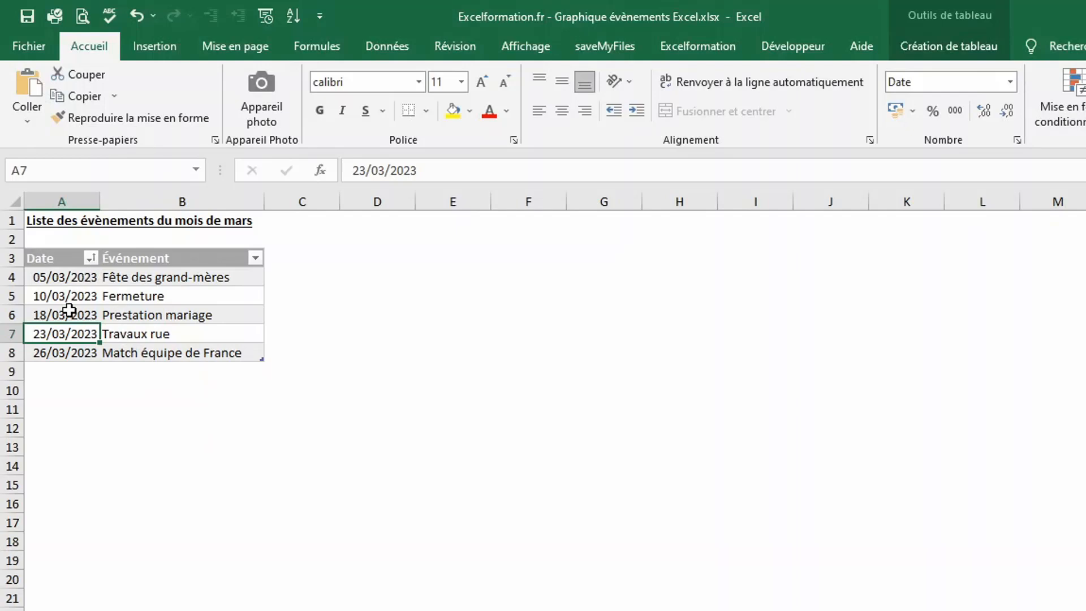
left_click(139, 315)
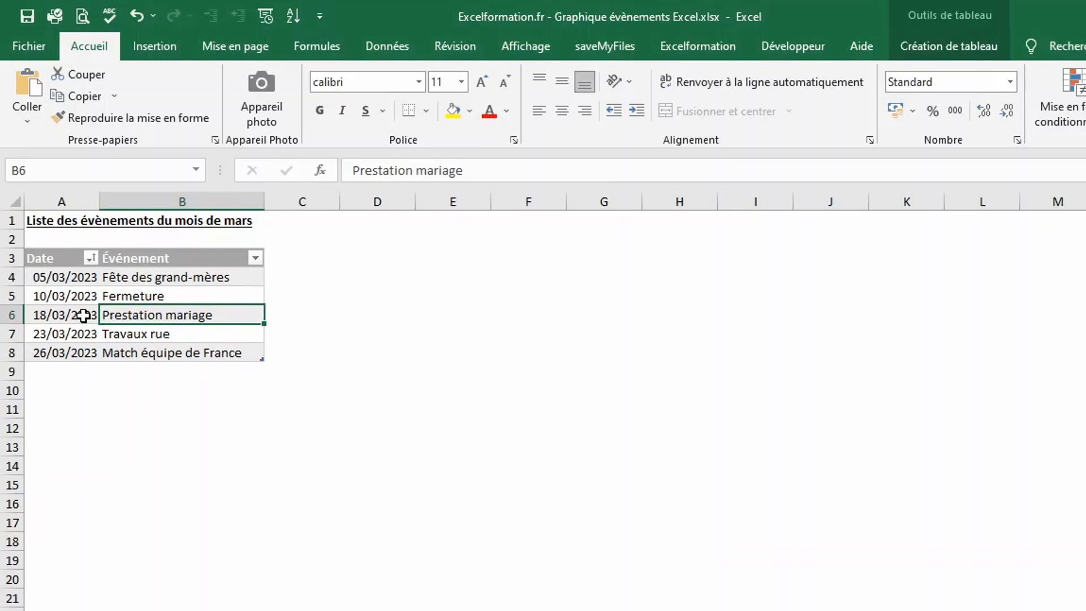
left_click(924, 41)
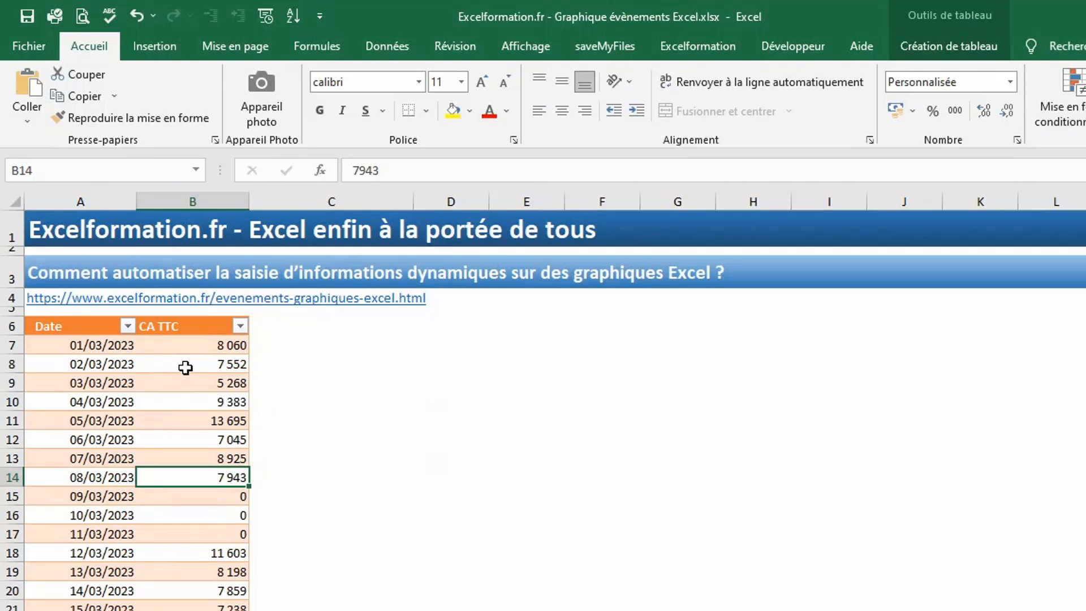
Step: Add a column headed "Évènements" in C6, directly beside the CA TTC column of the sales table
left_click(275, 330)
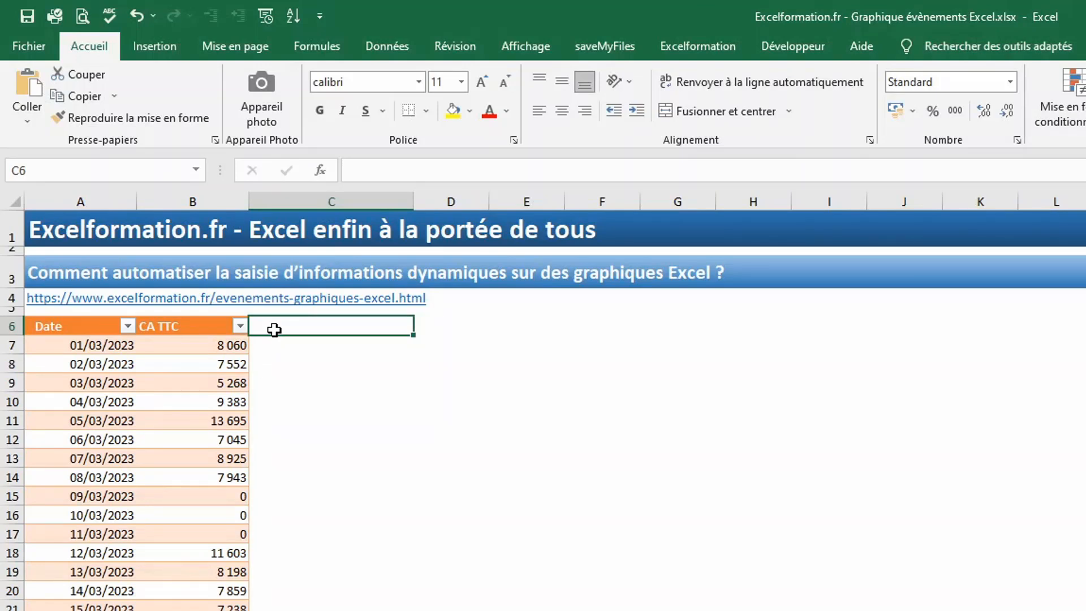
type("É")
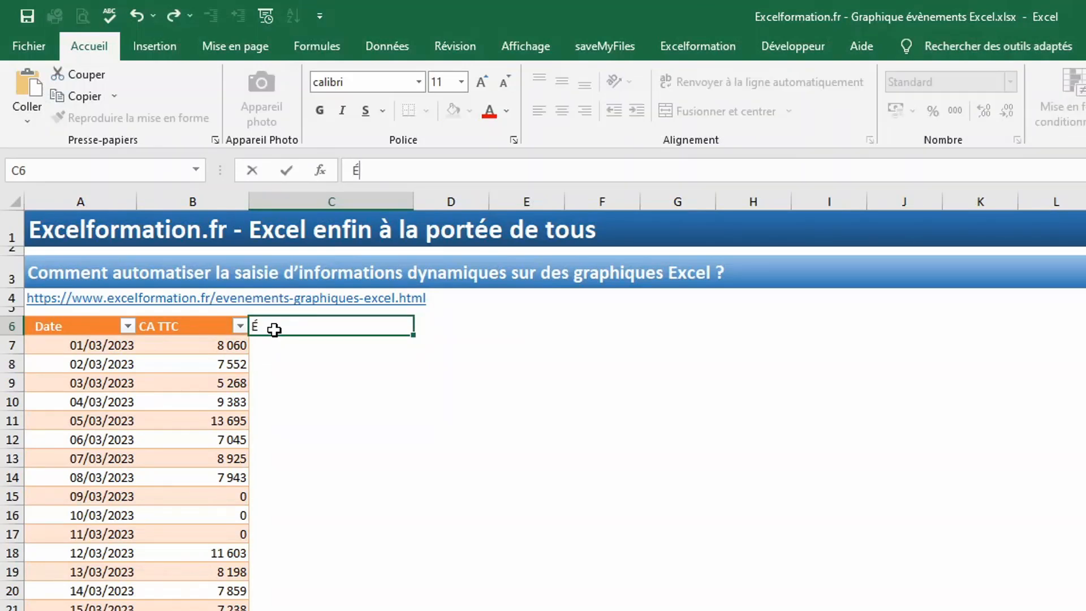
type("vènements")
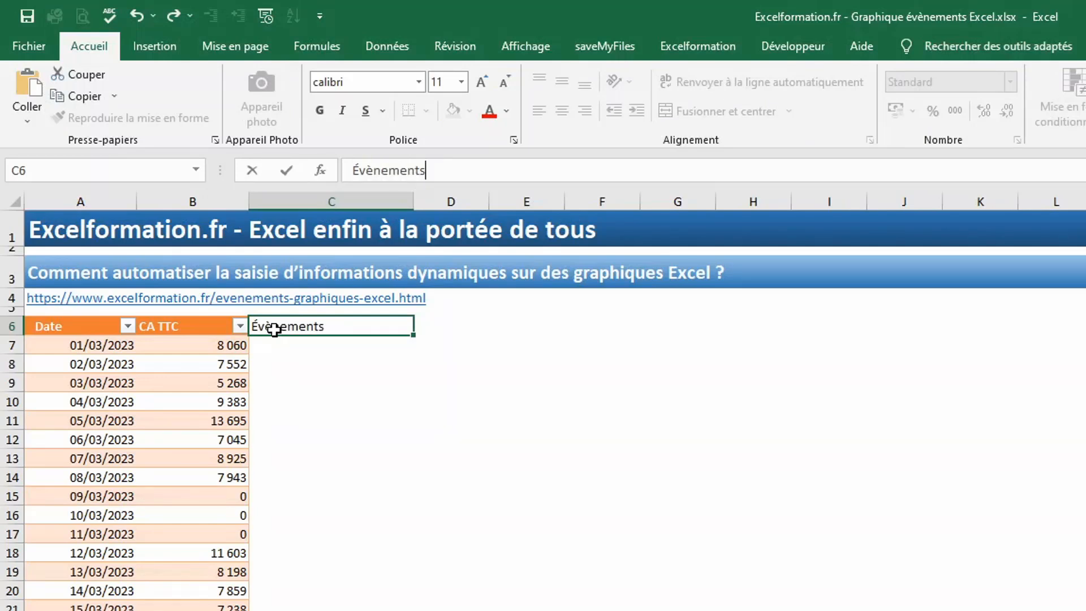
key("Return")
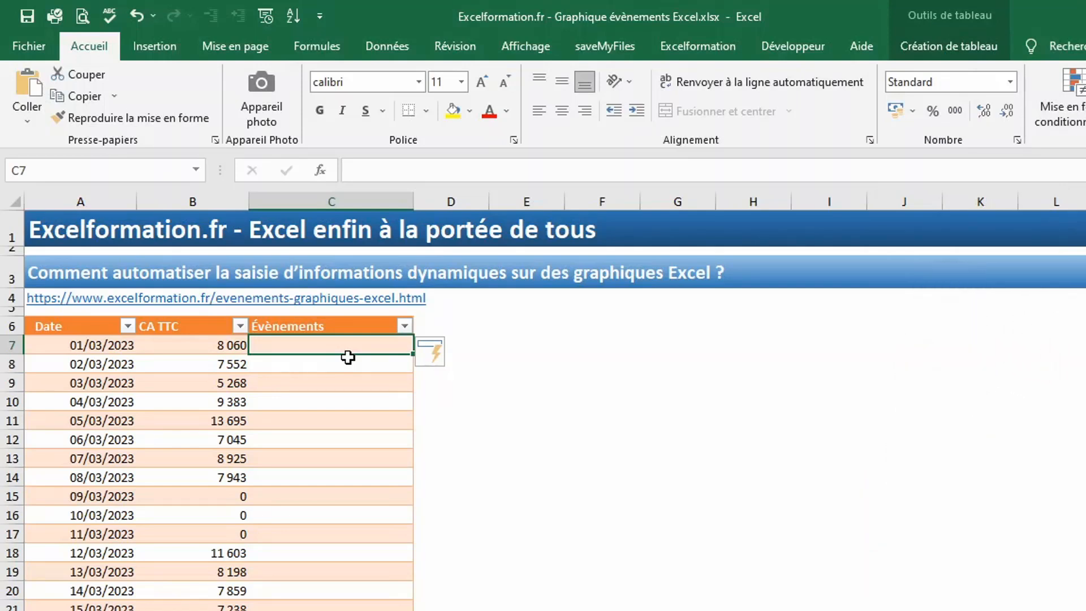
Step: Start an INDEX formula in C7 with the evenements[Événement] column from the events sheet as its array
type("=index")
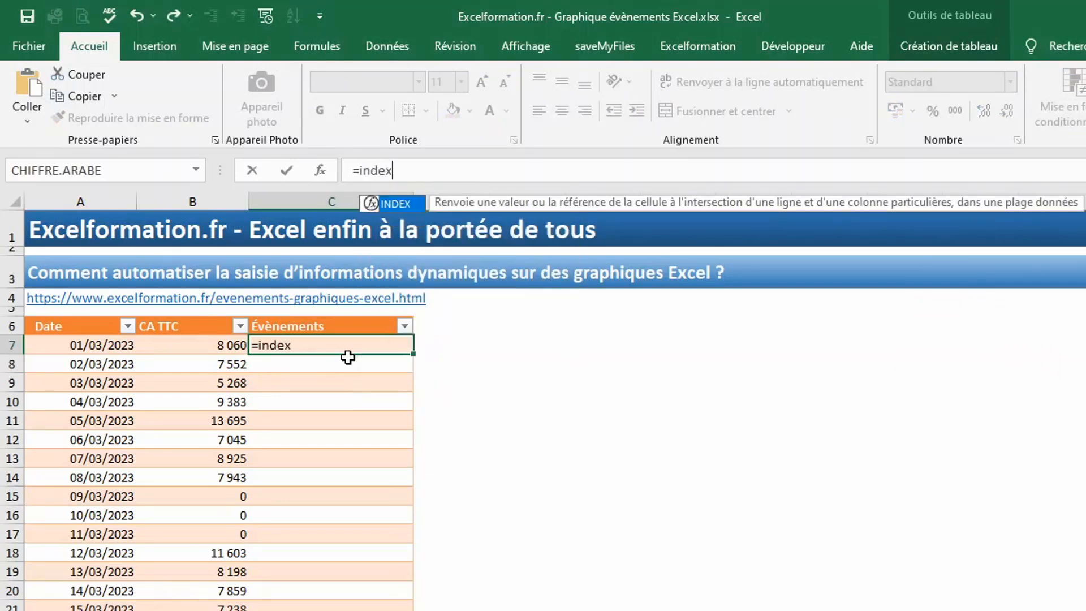
type("(")
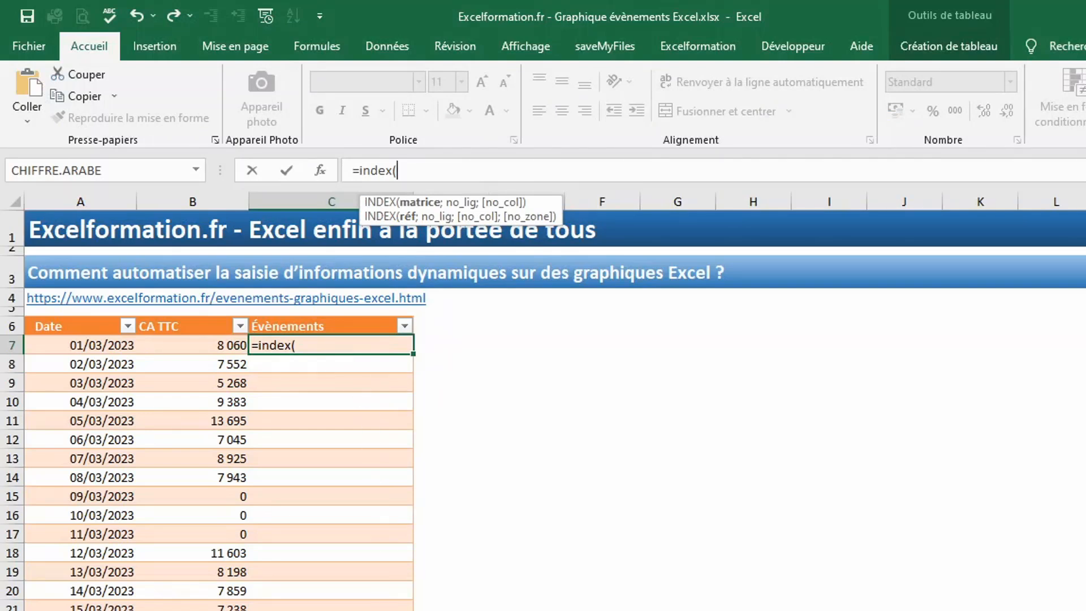
key("ctrl+Page_Down")
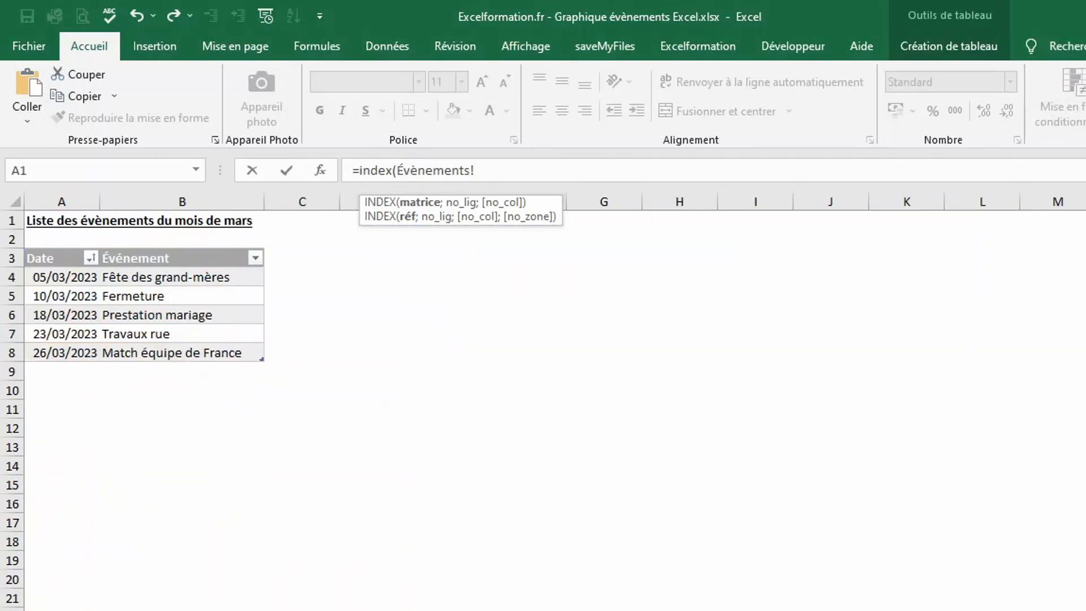
left_click(202, 247)
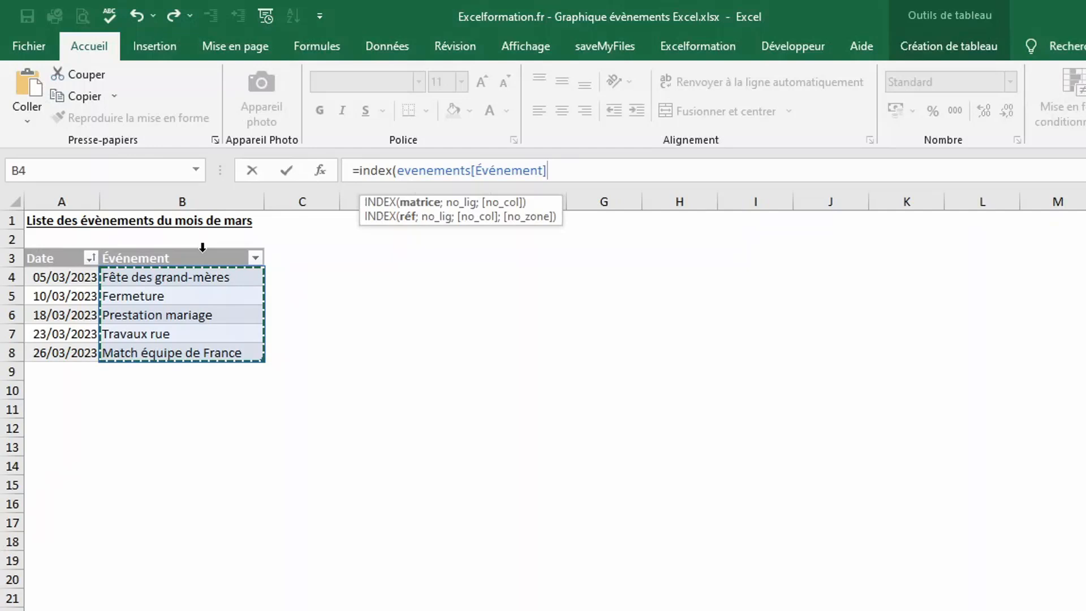
type(";")
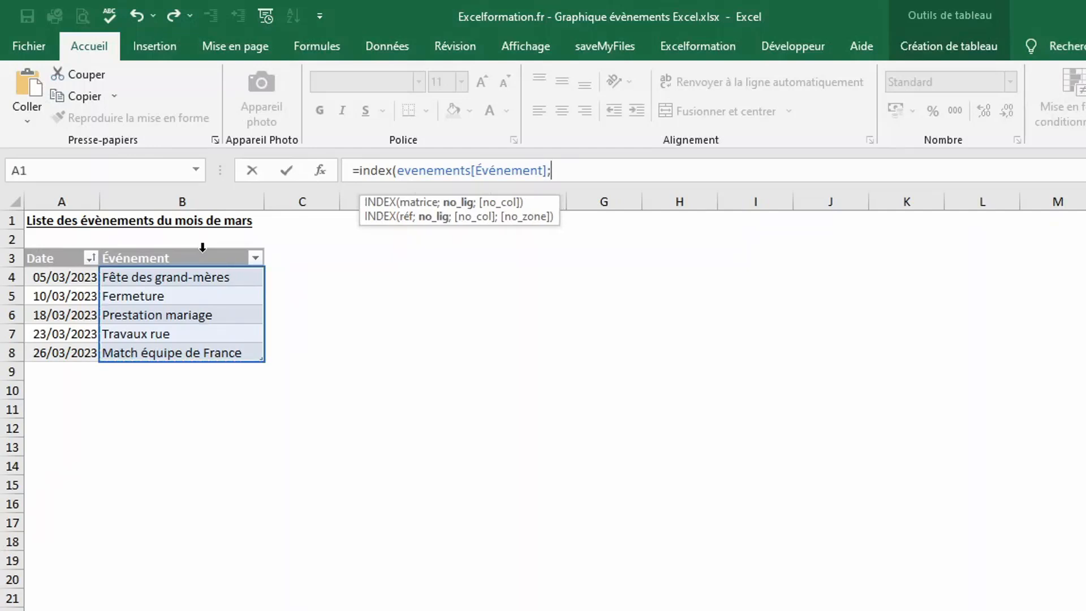
type("eq")
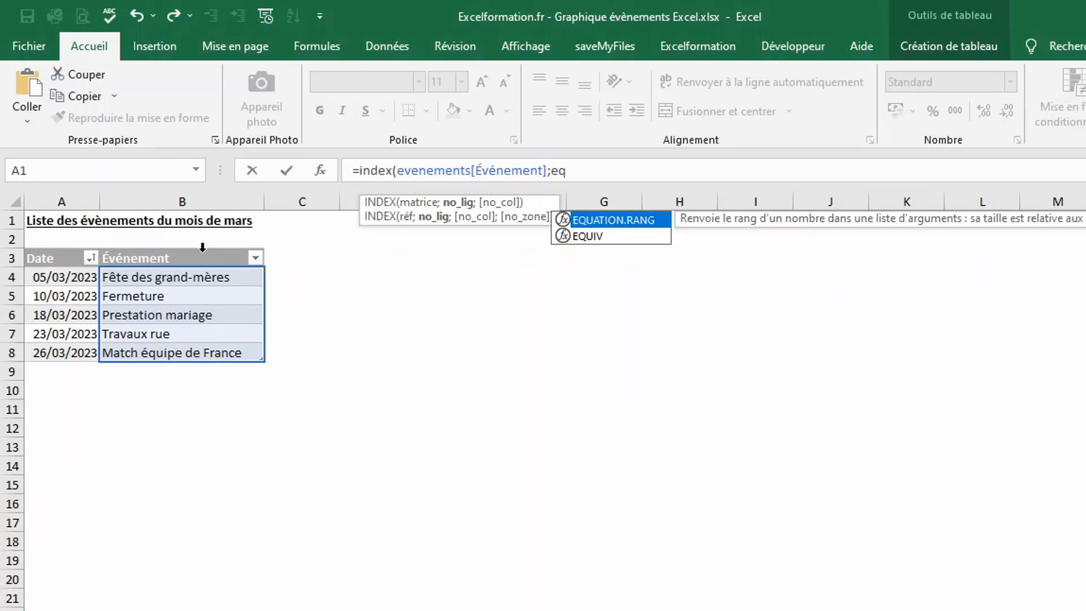
type("uiv(")
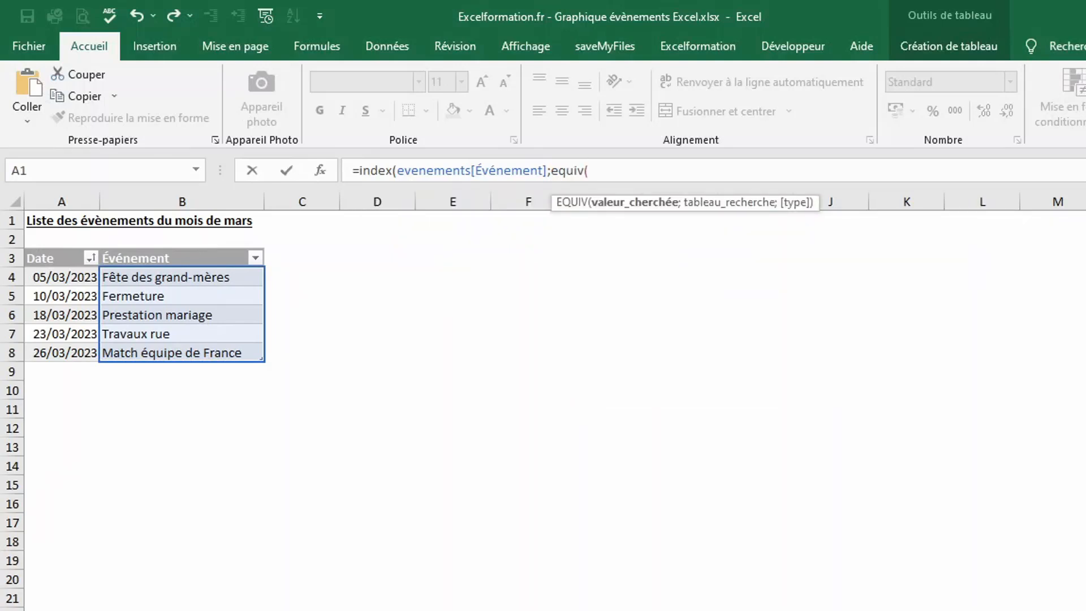
key("ctrl+Page_Up")
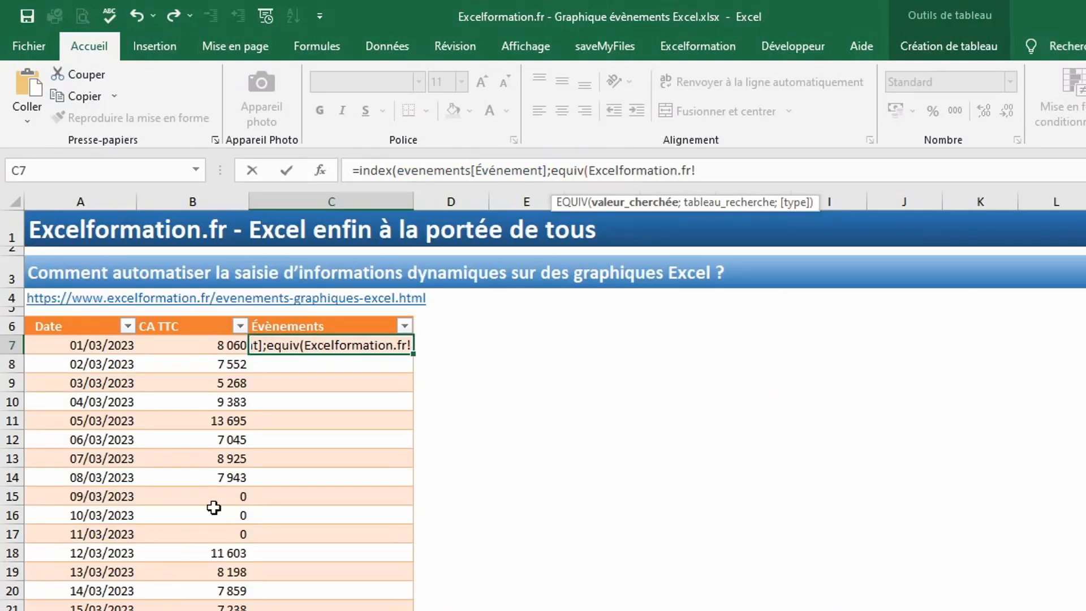
left_click(103, 348)
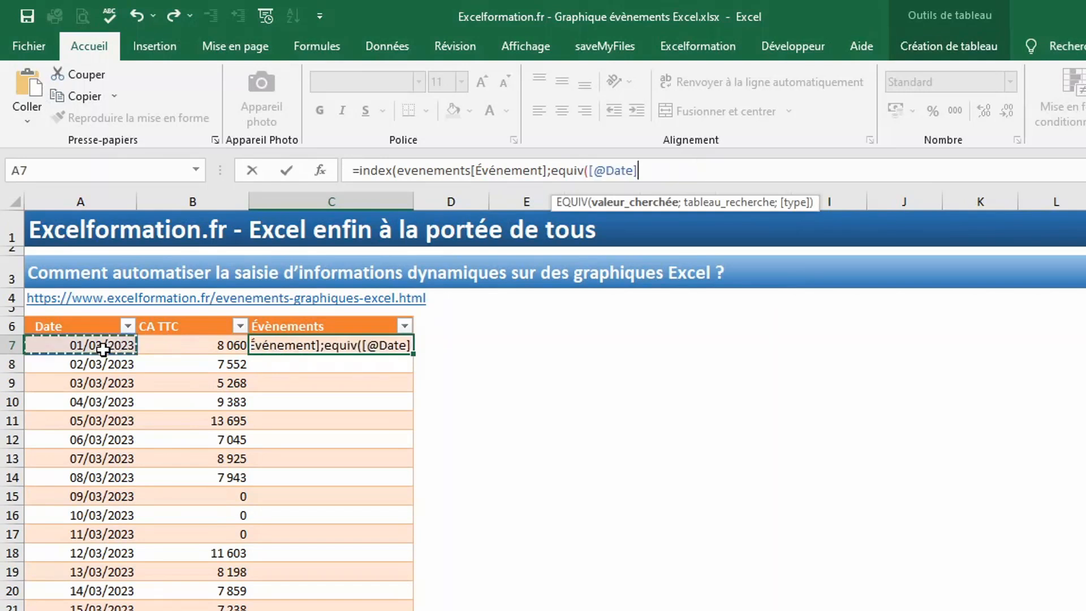
type(";")
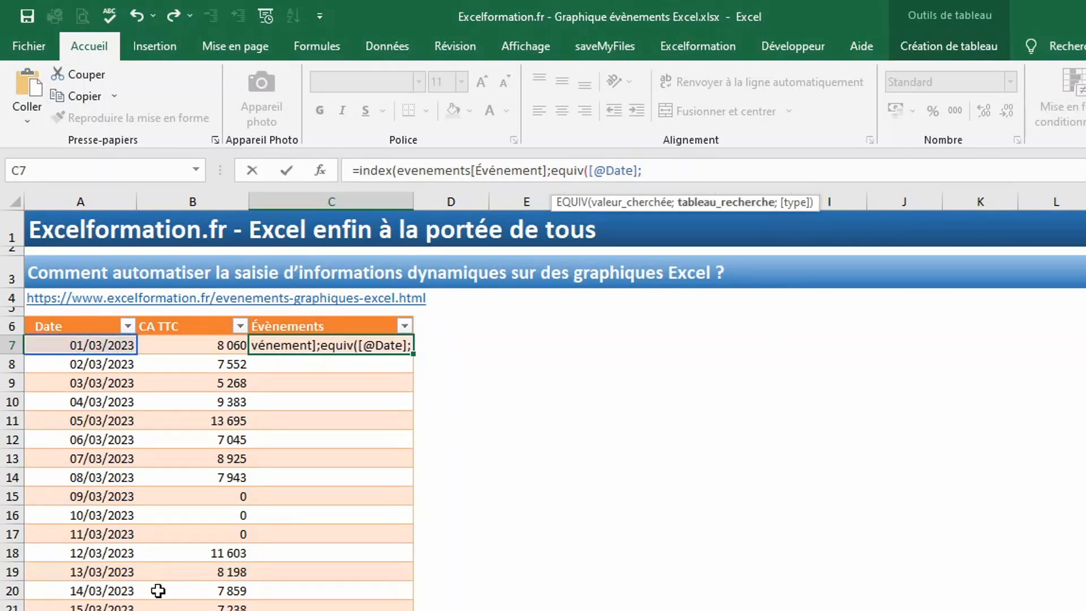
key("ctrl+Page_Down")
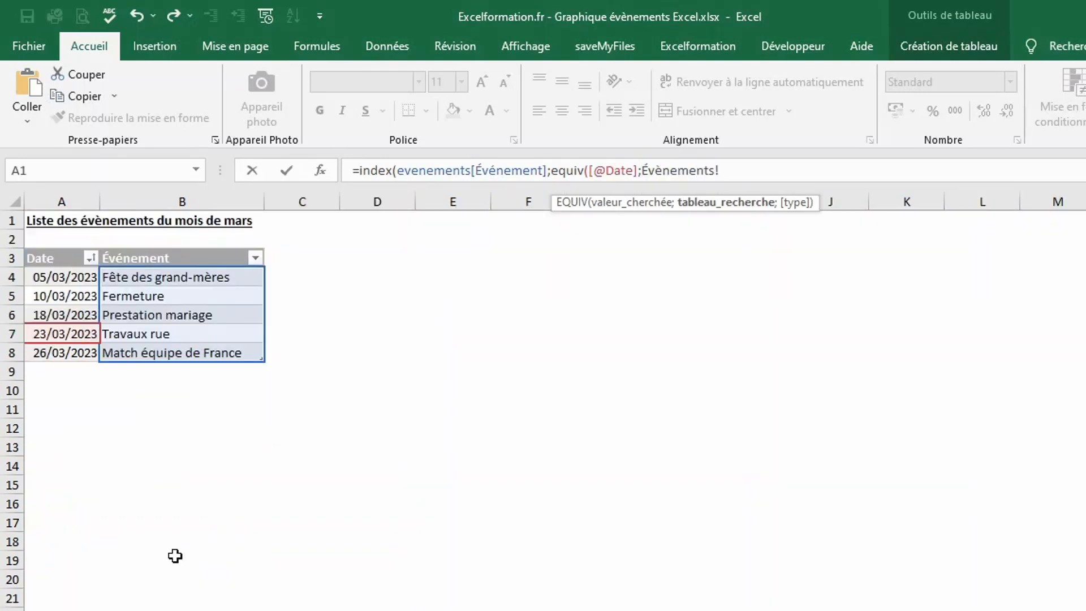
left_click(67, 247)
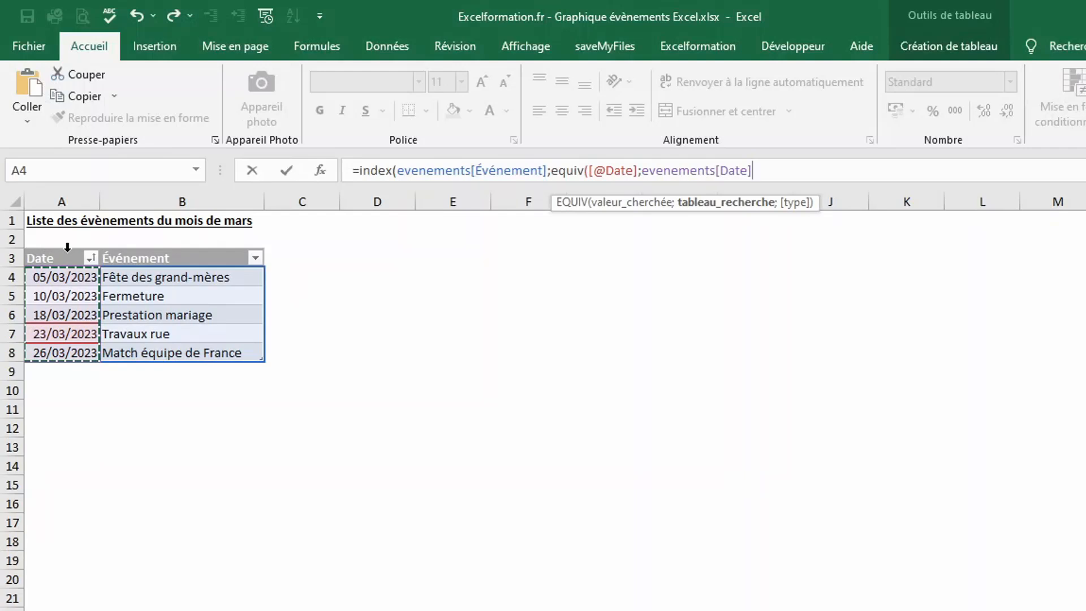
Step: Set the EQUIV match type to 0 (Correspondance exacte), close both functions and validate the formula
type(";")
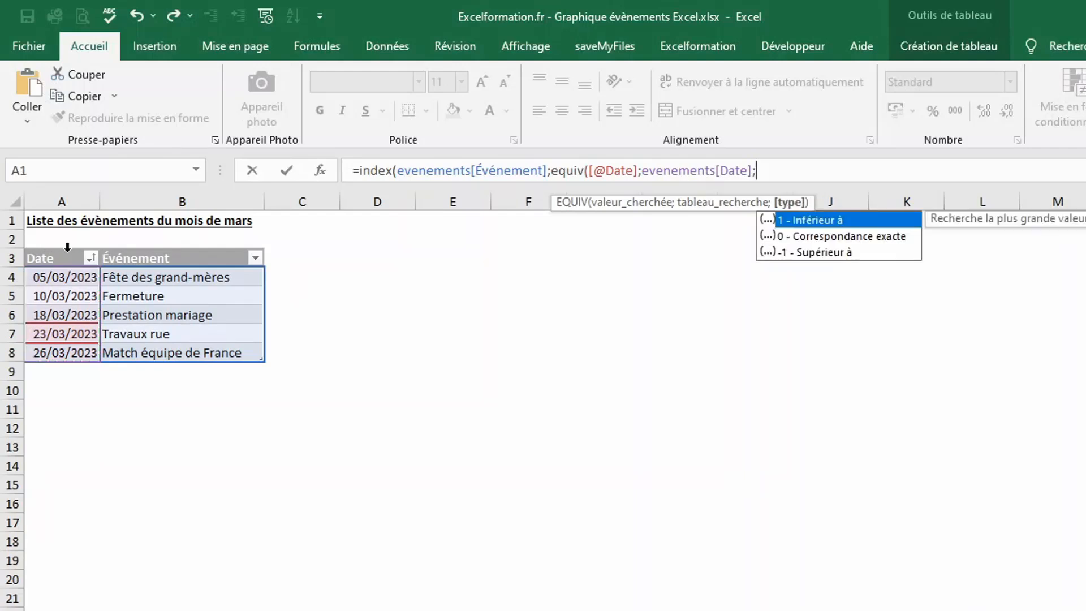
key("Down")
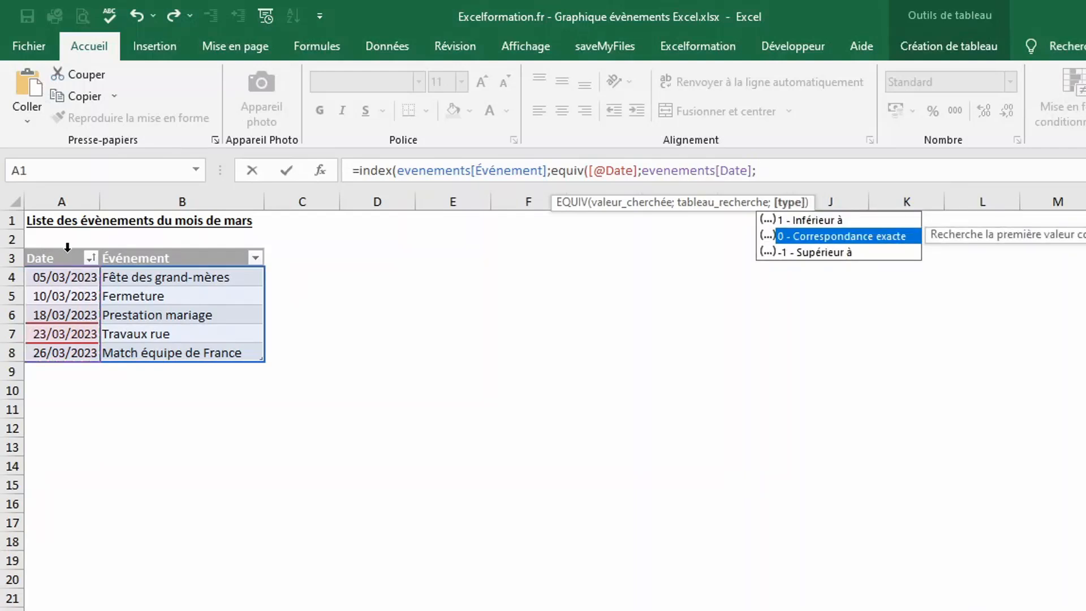
key("Tab")
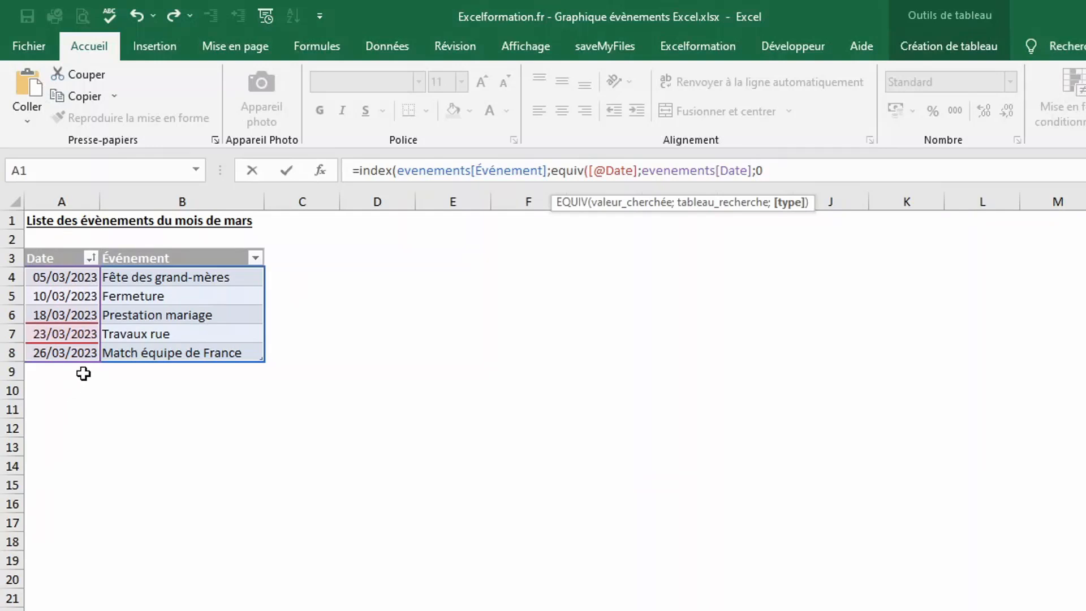
type(")")
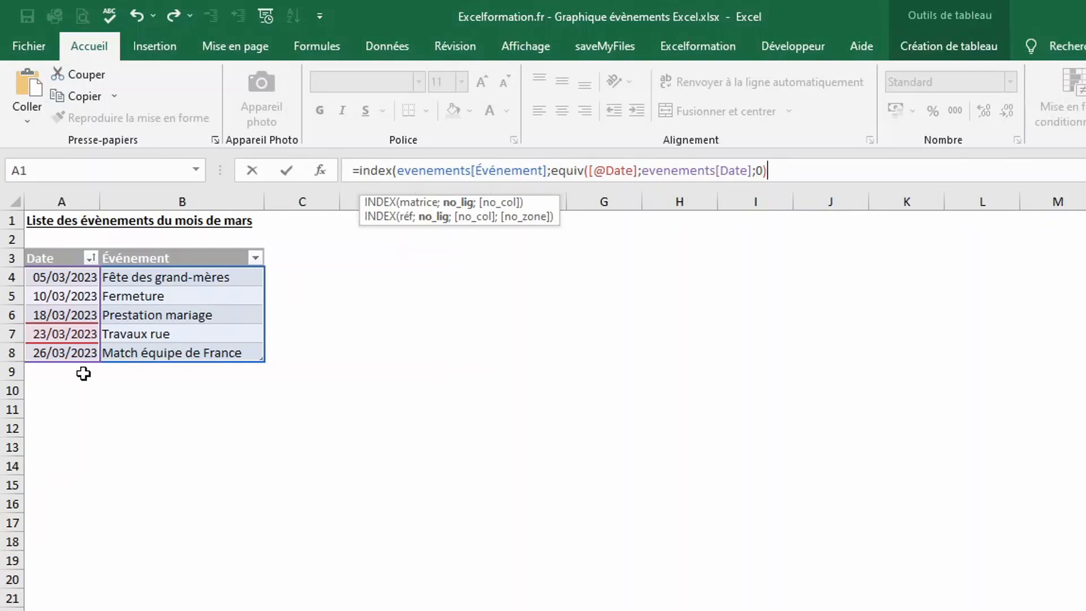
type(")")
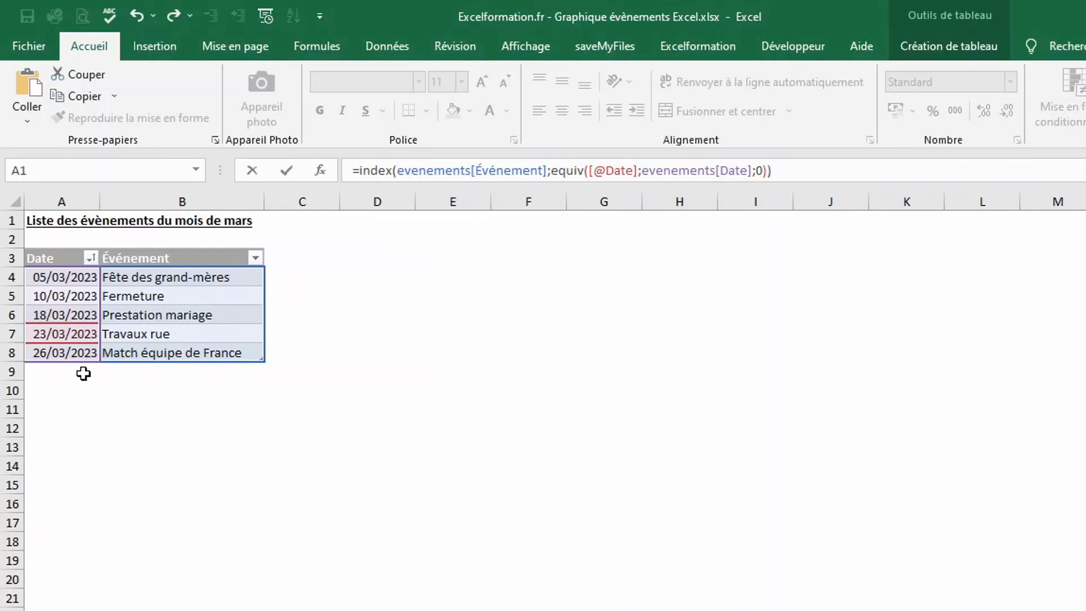
key("Return")
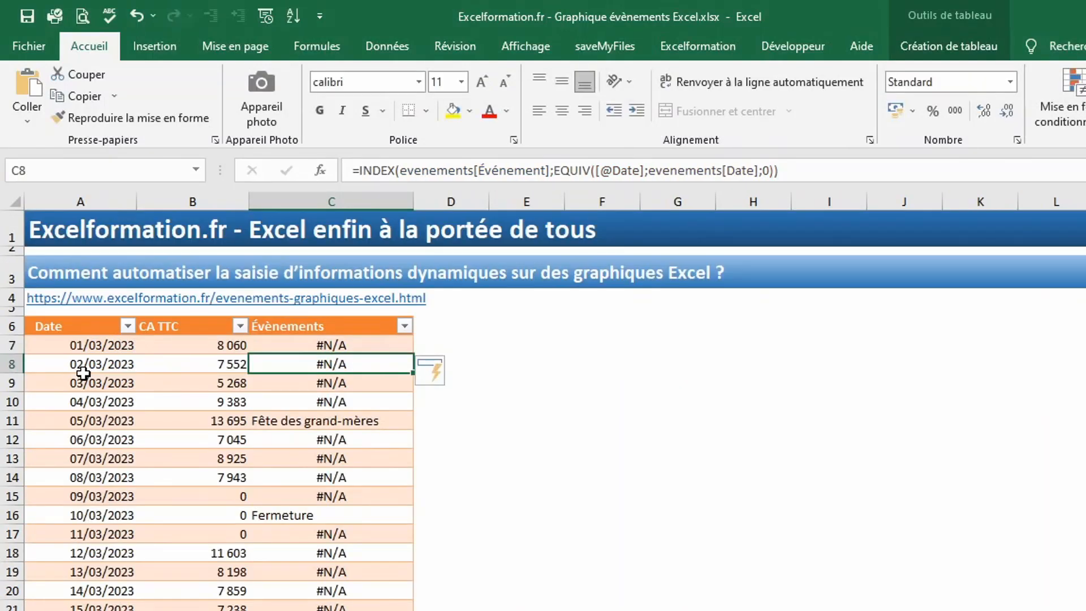
Step: Wrap the Évènements column's formula, edited in C11, in SIERREUR with an empty text "" as the error value
left_click(294, 418)
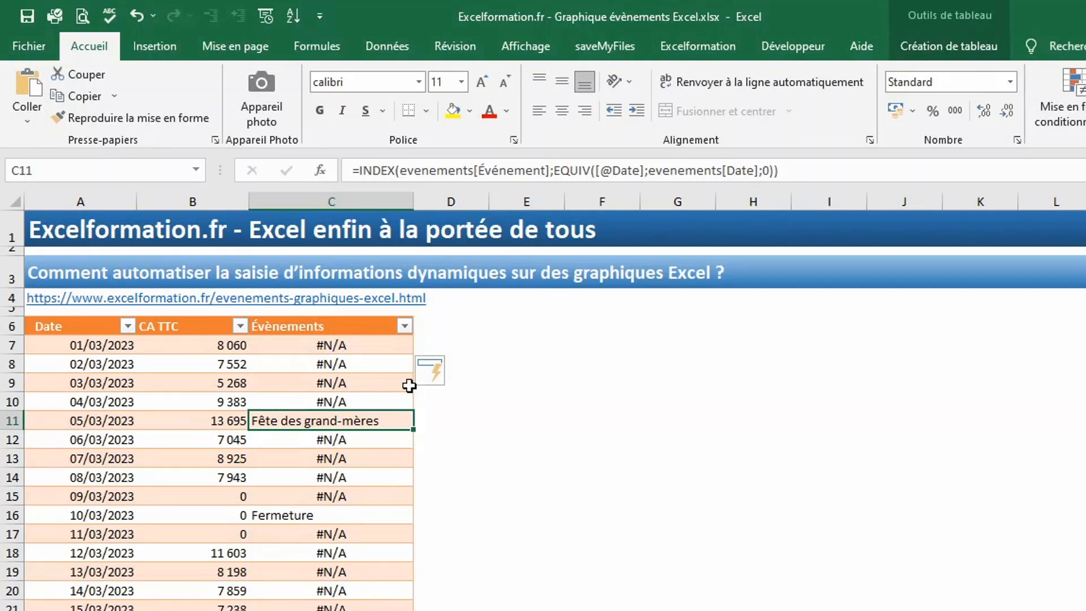
left_click(363, 169)
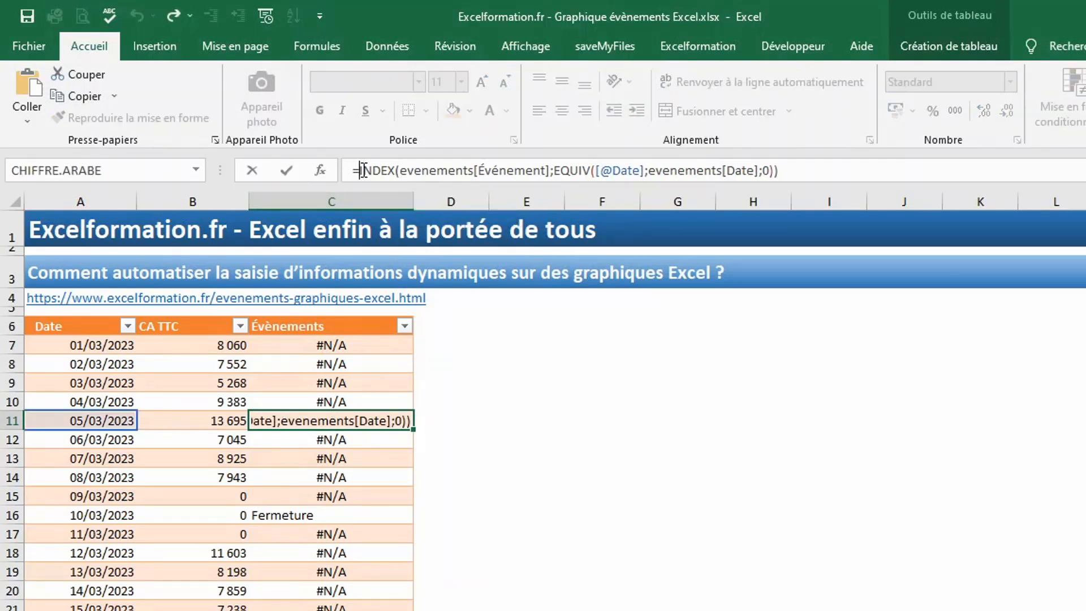
type("sie")
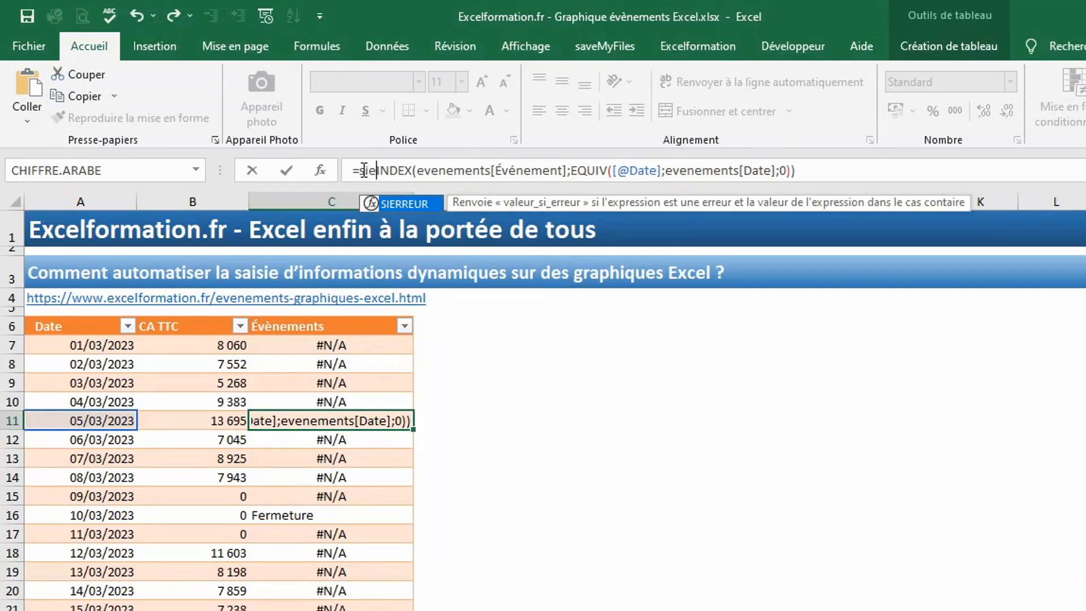
key("Tab")
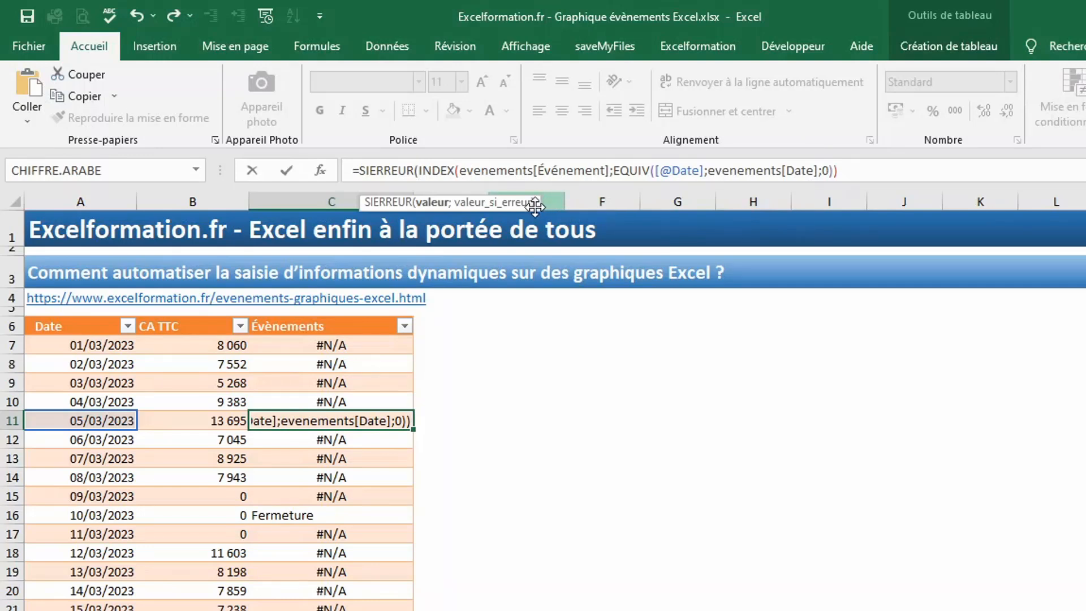
left_click(873, 177)
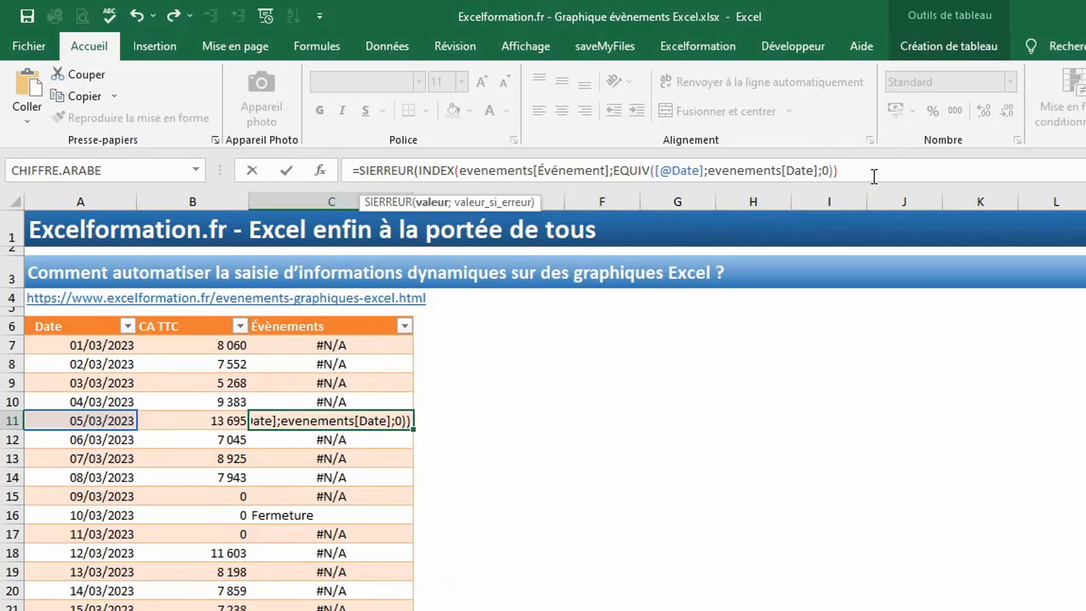
type(";")
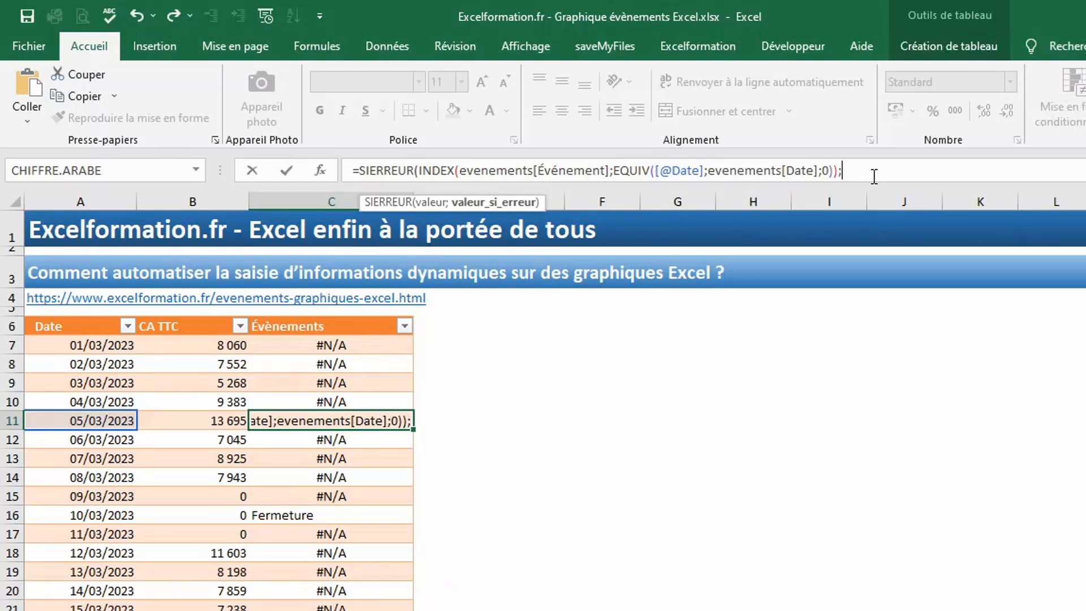
type("\"\"")
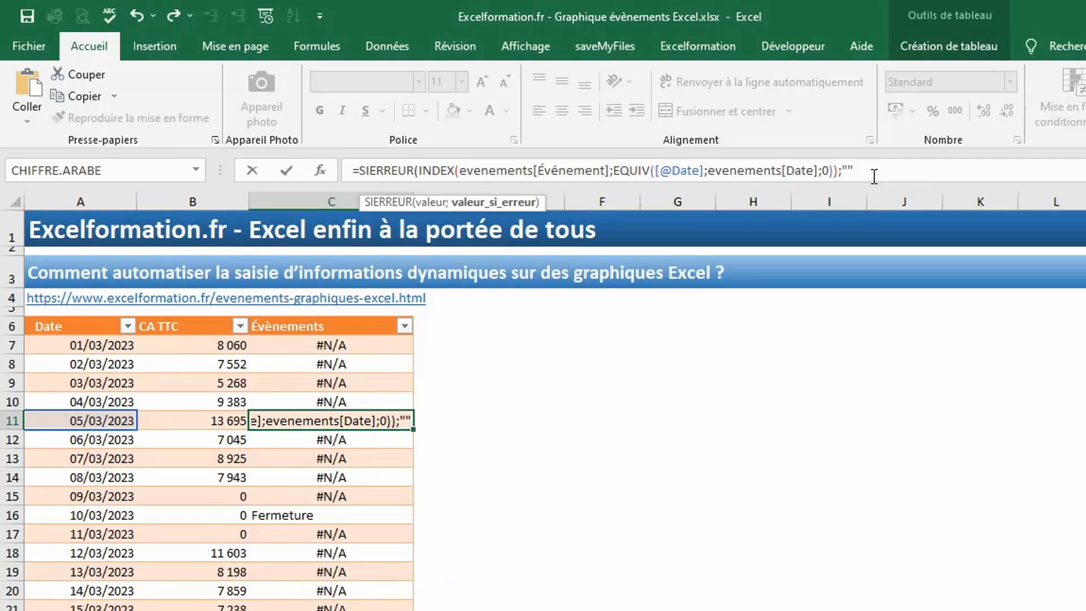
type(")")
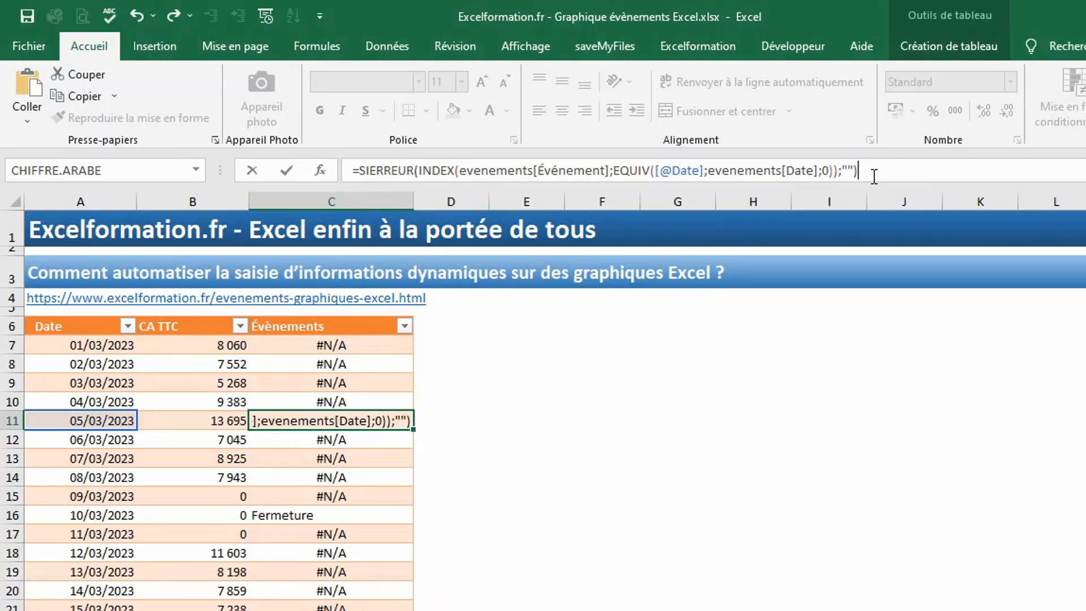
key("Return")
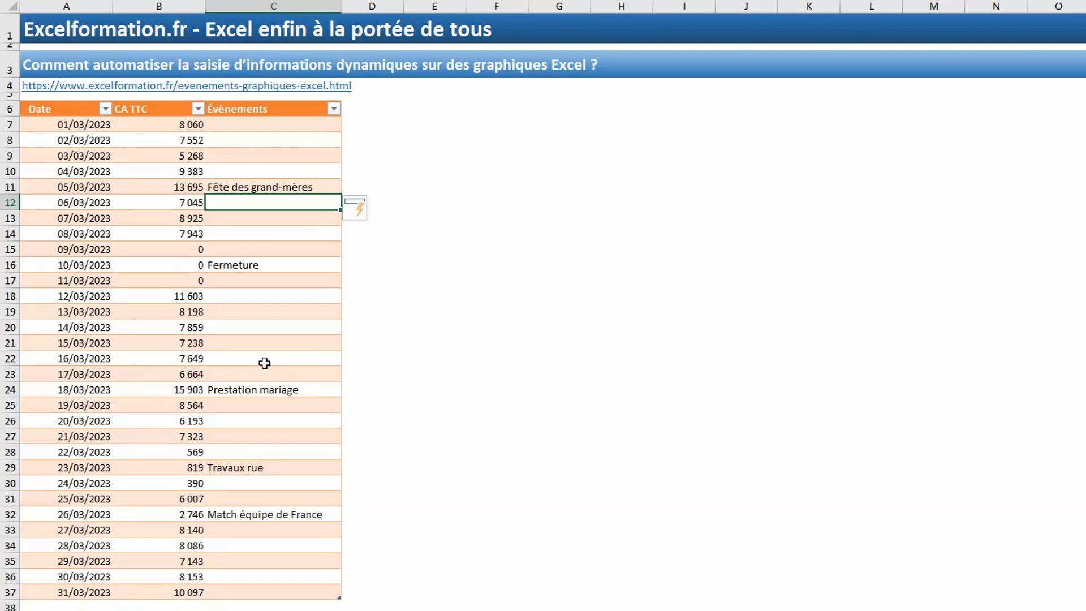
Step: Insert a clustered column chart (Histogramme groupé) based on the Date and CA TTC columns of the sales table, A6:B37
left_click_drag(64, 107, 187, 562)
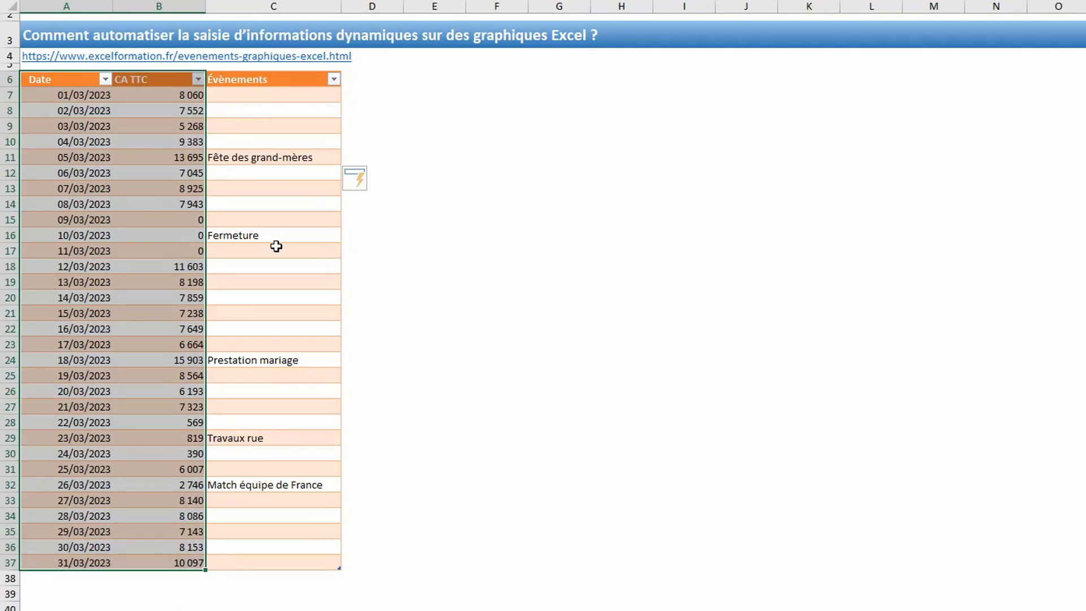
scroll(276, 246, "up", 1)
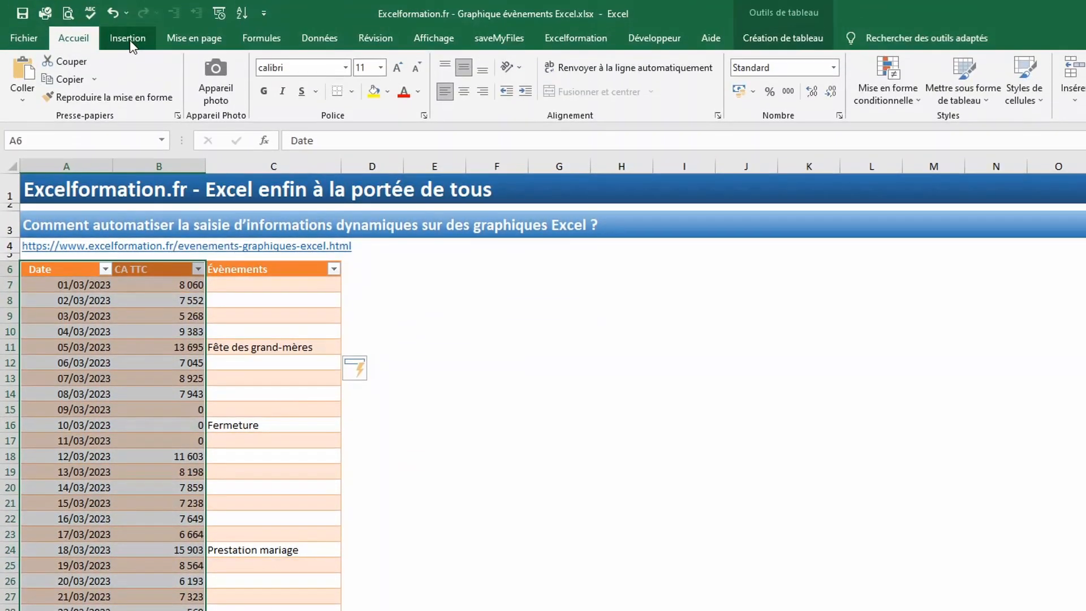
left_click(128, 39)
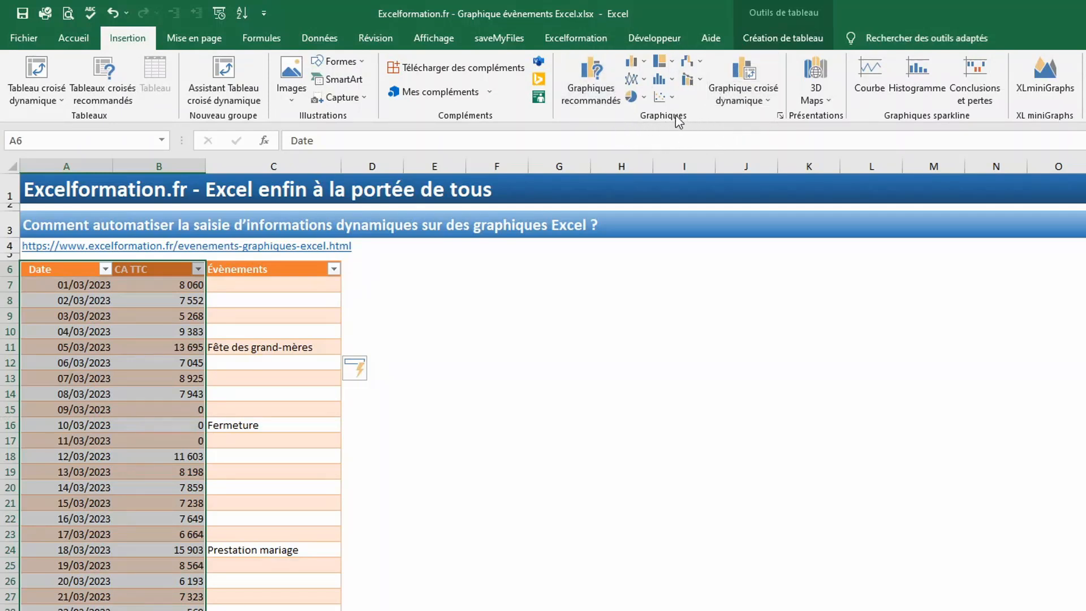
left_click(637, 67)
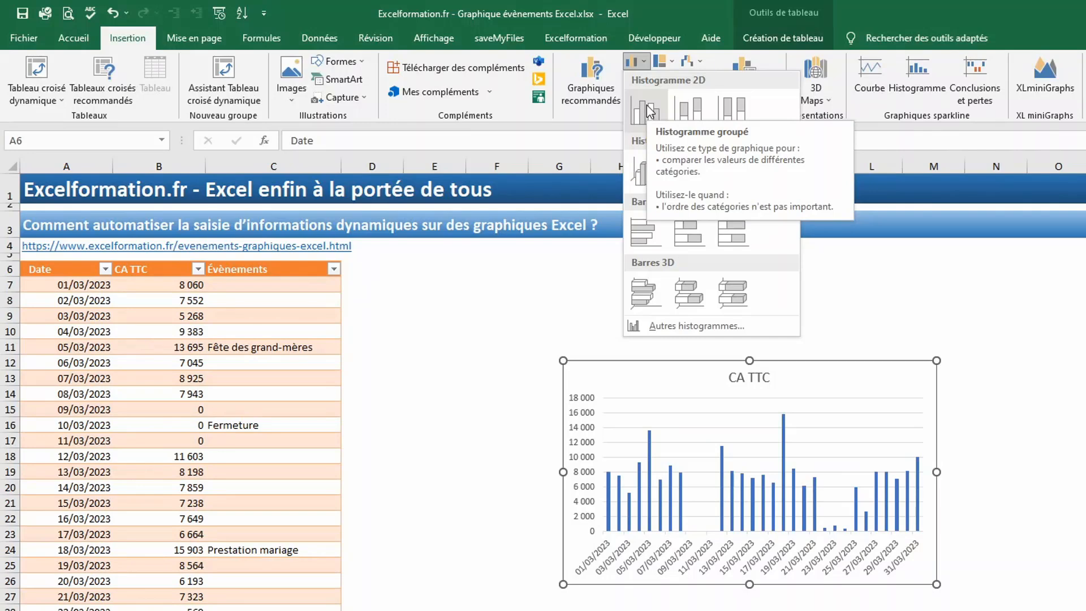
left_click(647, 106)
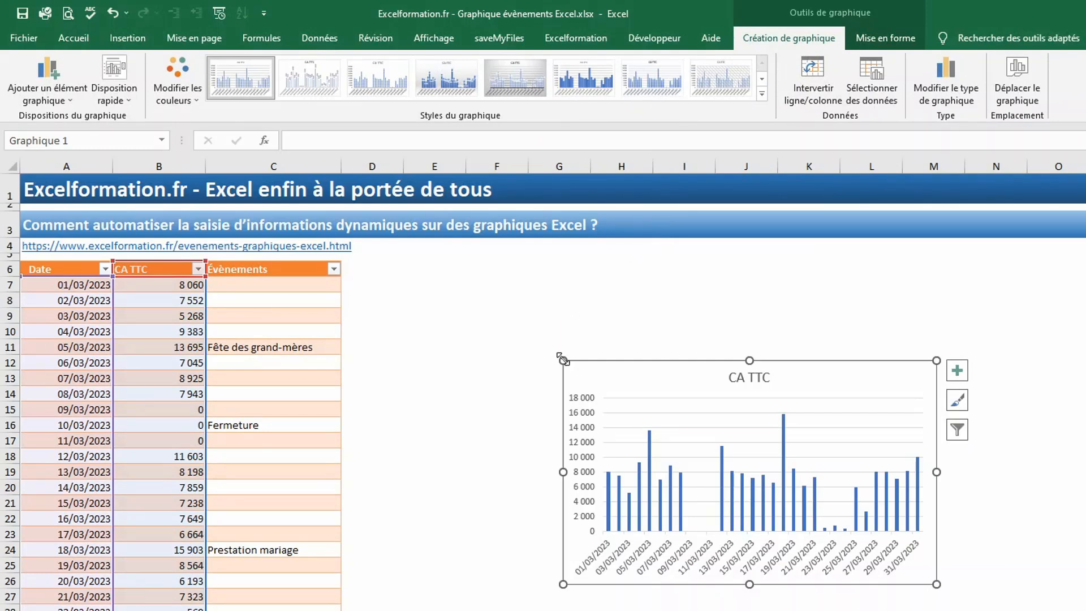
Step: Enlarge the chart beside the table to span about columns D to N and apply the Style 13 chart style
left_click_drag(562, 358, 362, 260)
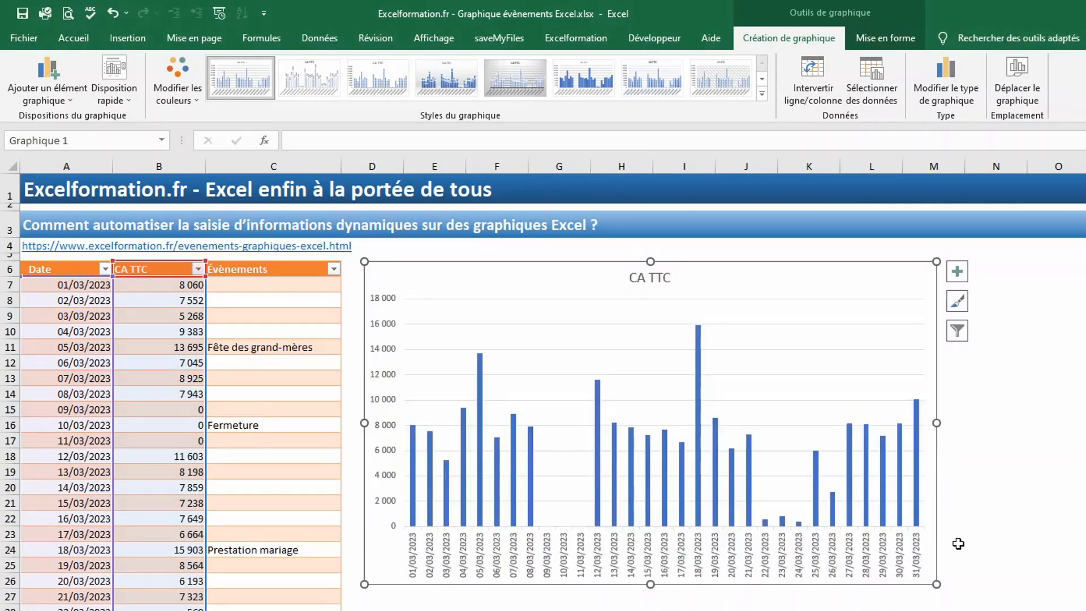
left_click_drag(936, 582, 1021, 610)
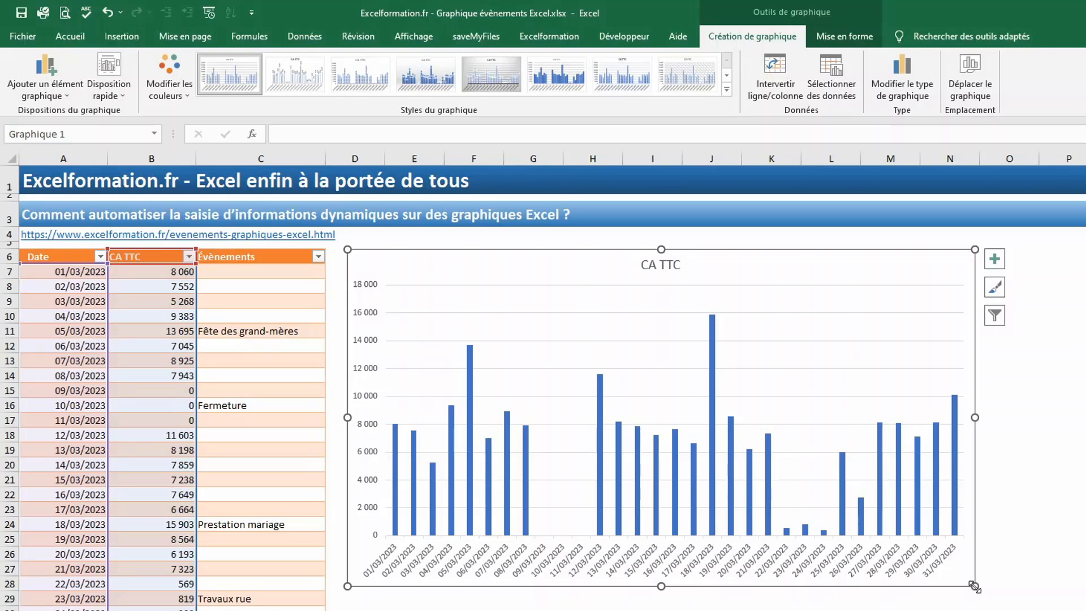
left_click(727, 93)
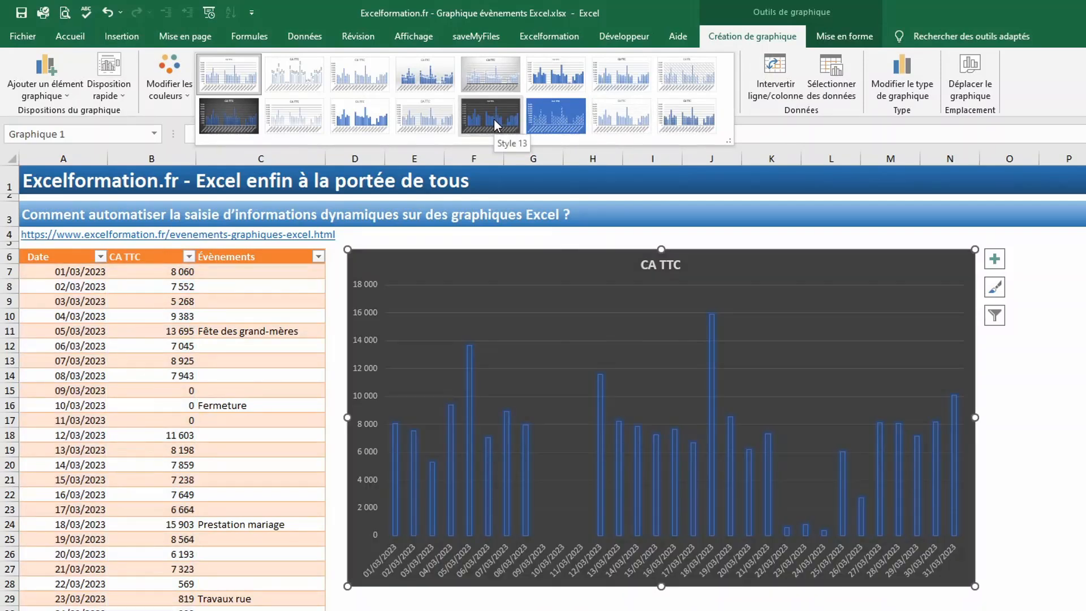
left_click(493, 120)
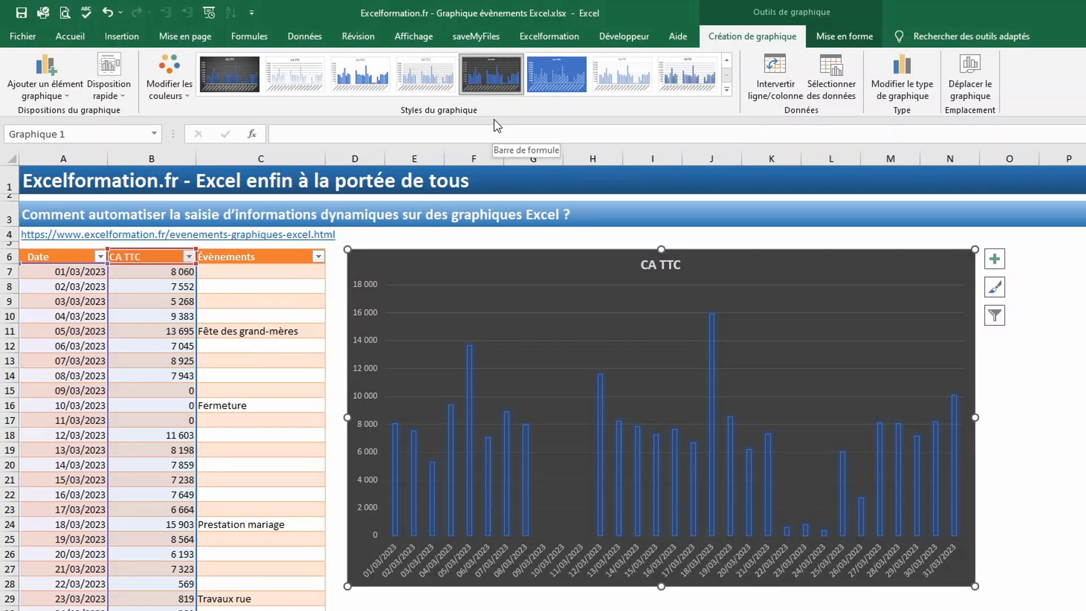
Step: Fill the chart area with a solid darker blue from the theme colours
right_click(563, 276)
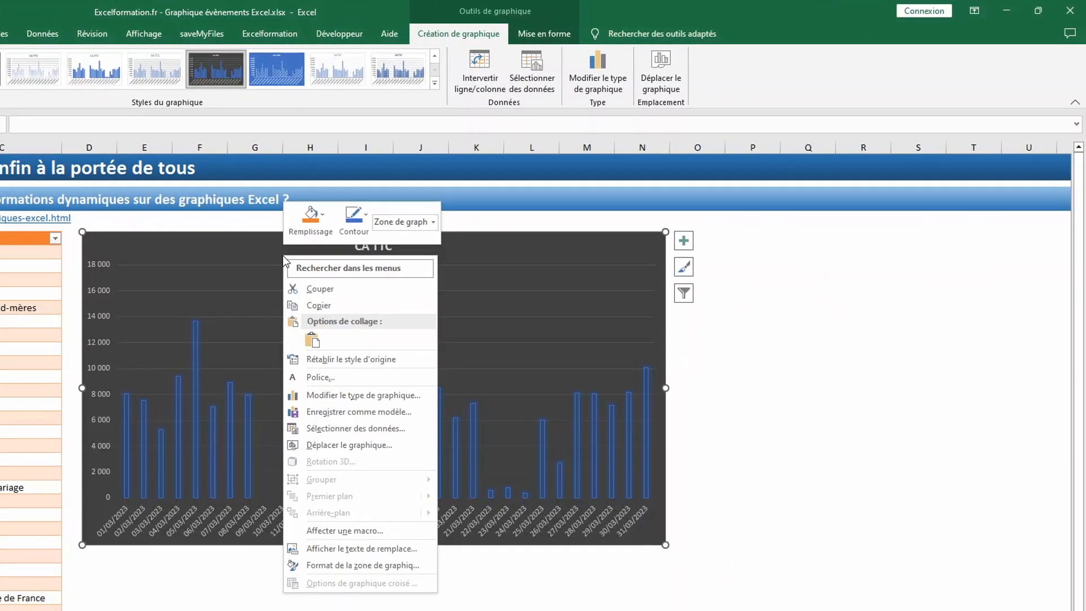
left_click(348, 565)
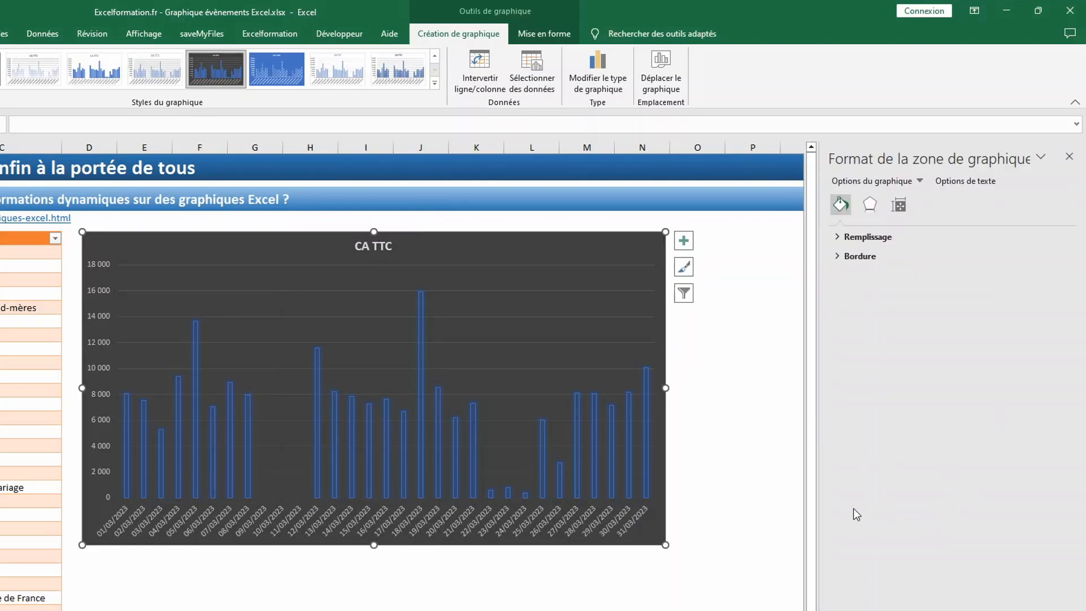
left_click(837, 236)
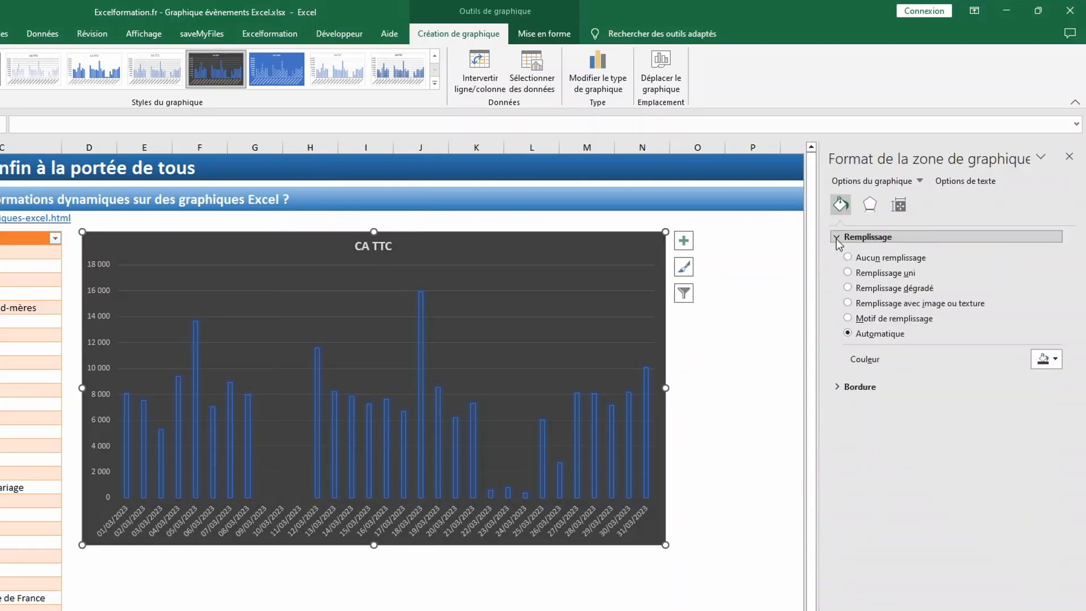
left_click(1056, 359)
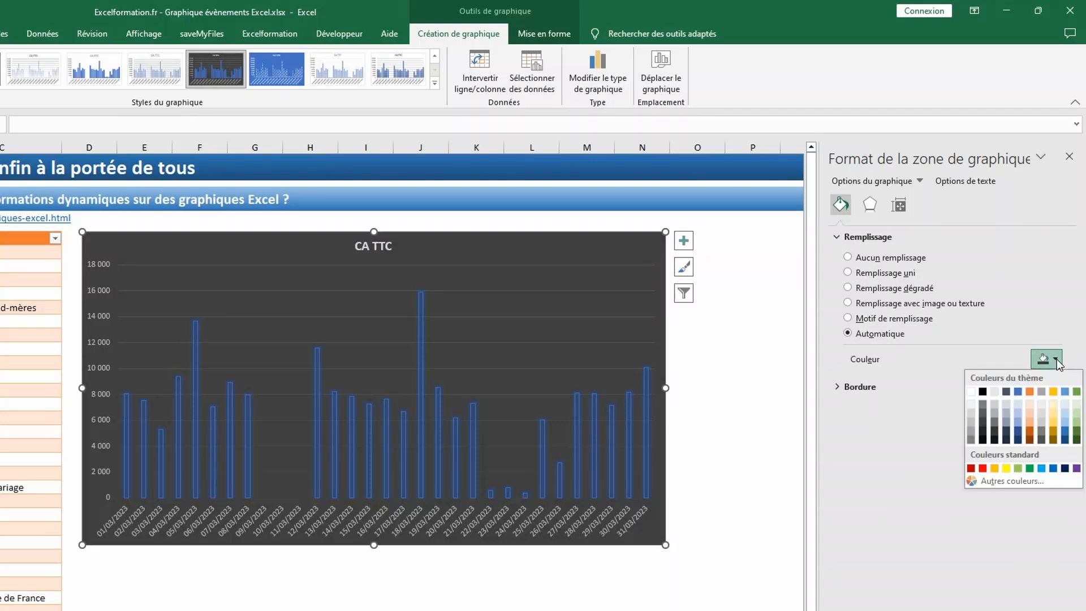
left_click(1065, 435)
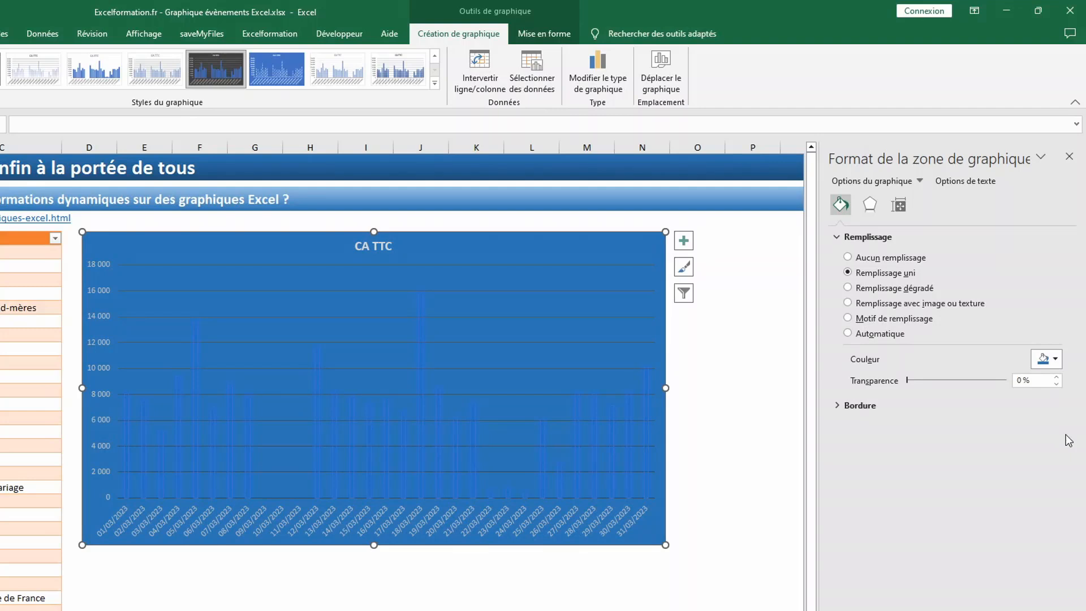
Step: Colour the text of the chart's vertical and horizontal axis labels white
left_click(101, 263)
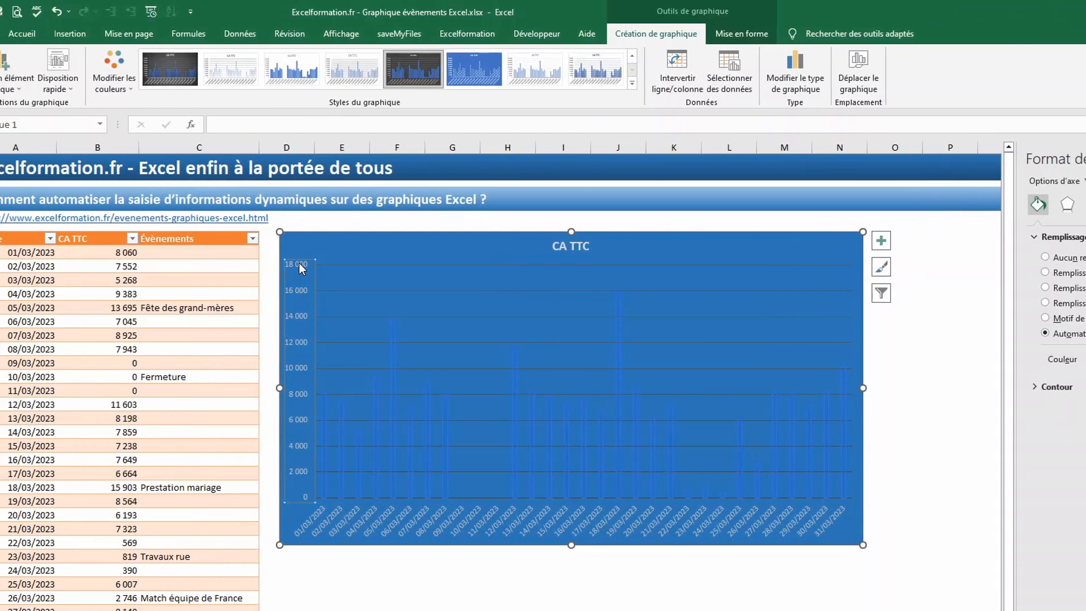
left_click(68, 34)
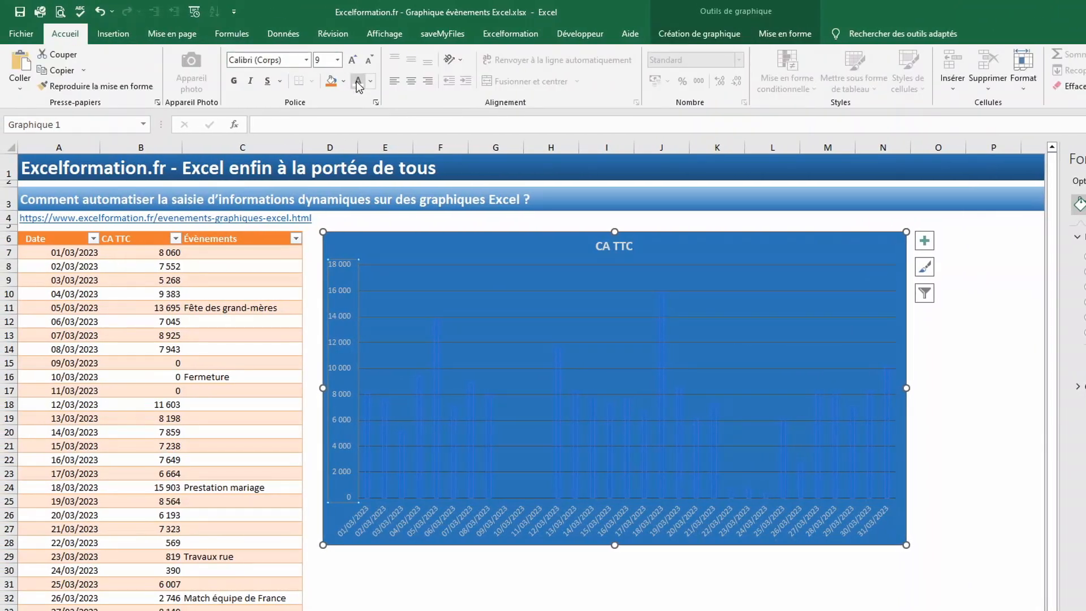
left_click(374, 505)
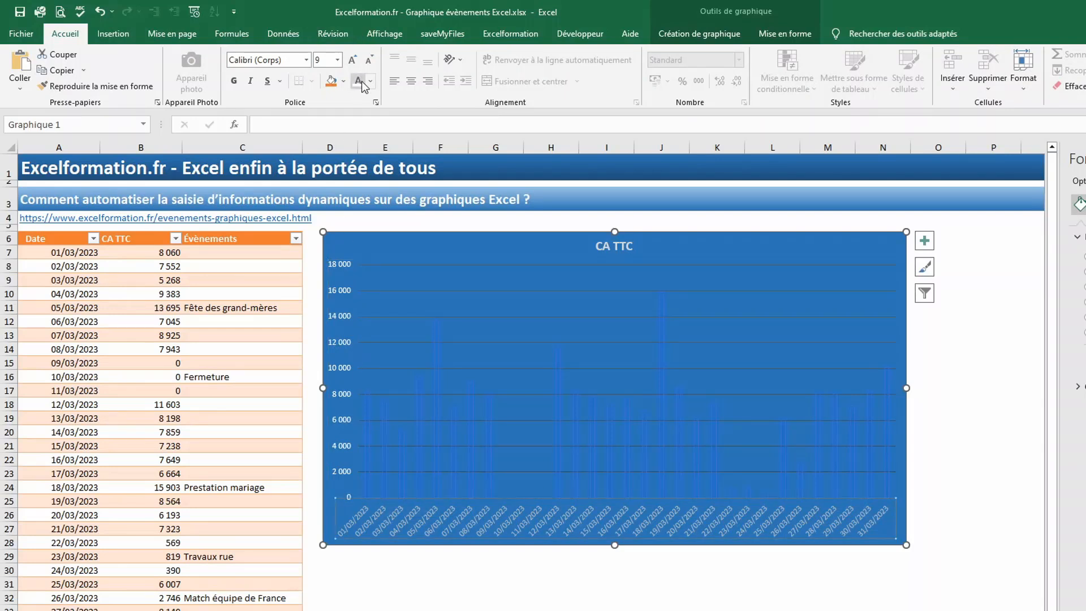
Step: Fill the columns of the CA TTC series with a very light blue theme colour
left_click(439, 344)
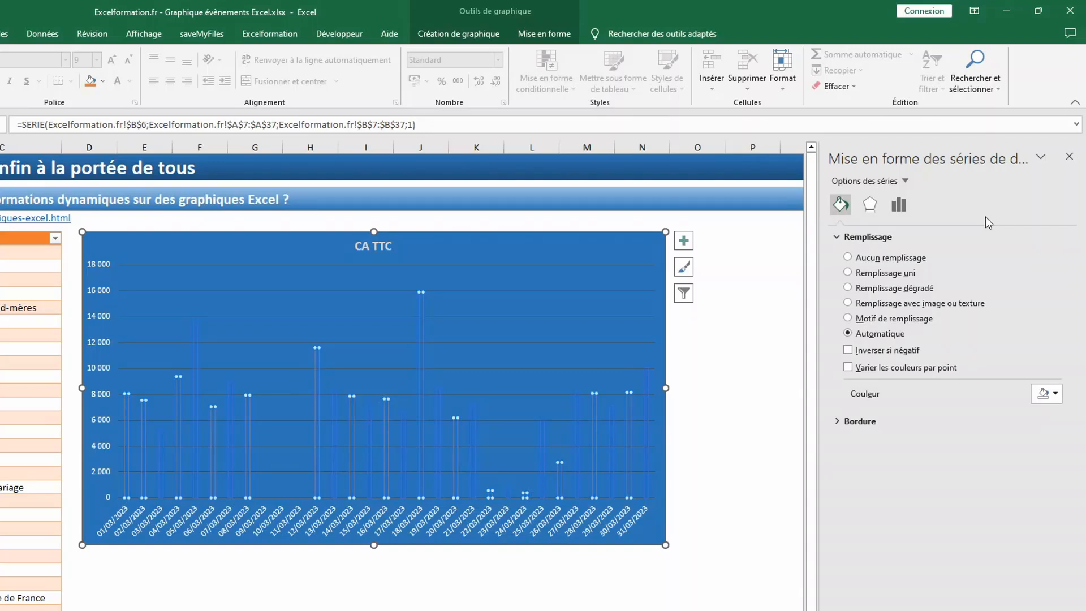
left_click(1055, 391)
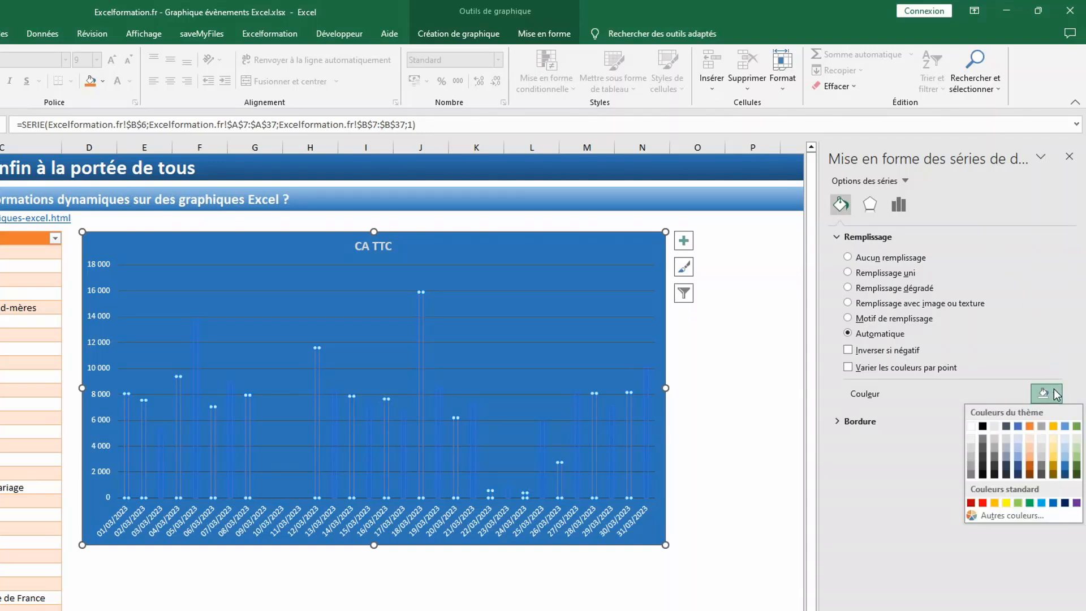
left_click(1066, 440)
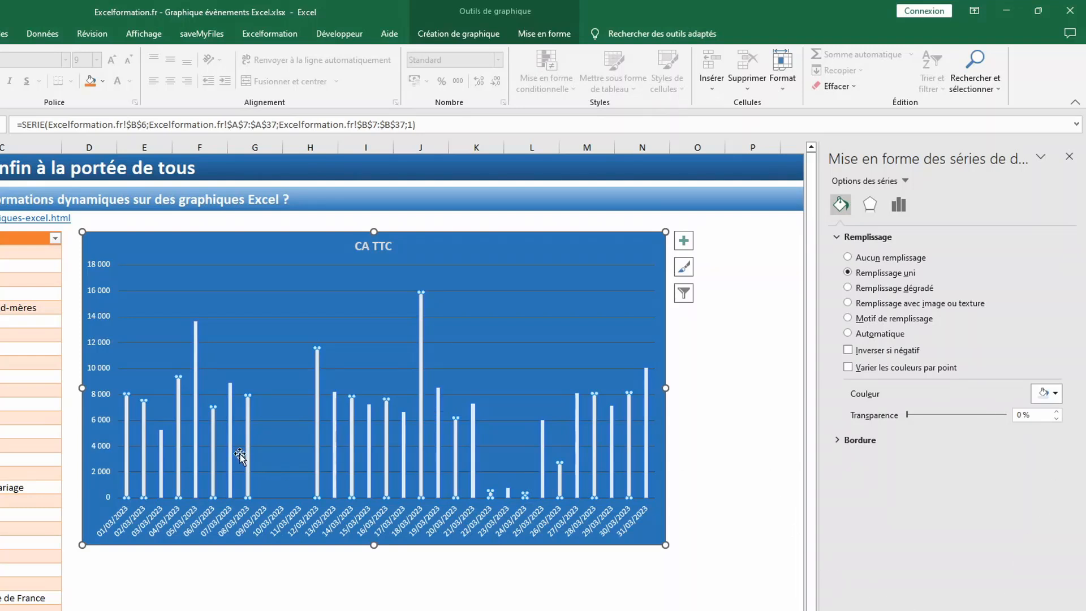
Step: Reduce the CA TTC series' gap width (Largeur de l'intervalle) to 0 %
left_click(899, 206)
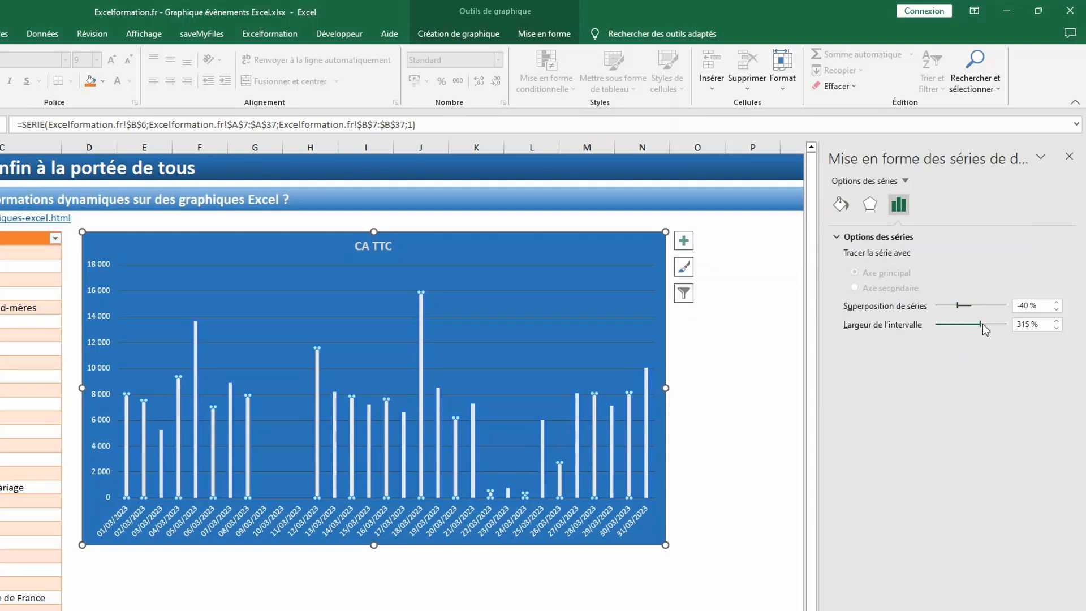
left_click_drag(980, 323, 898, 327)
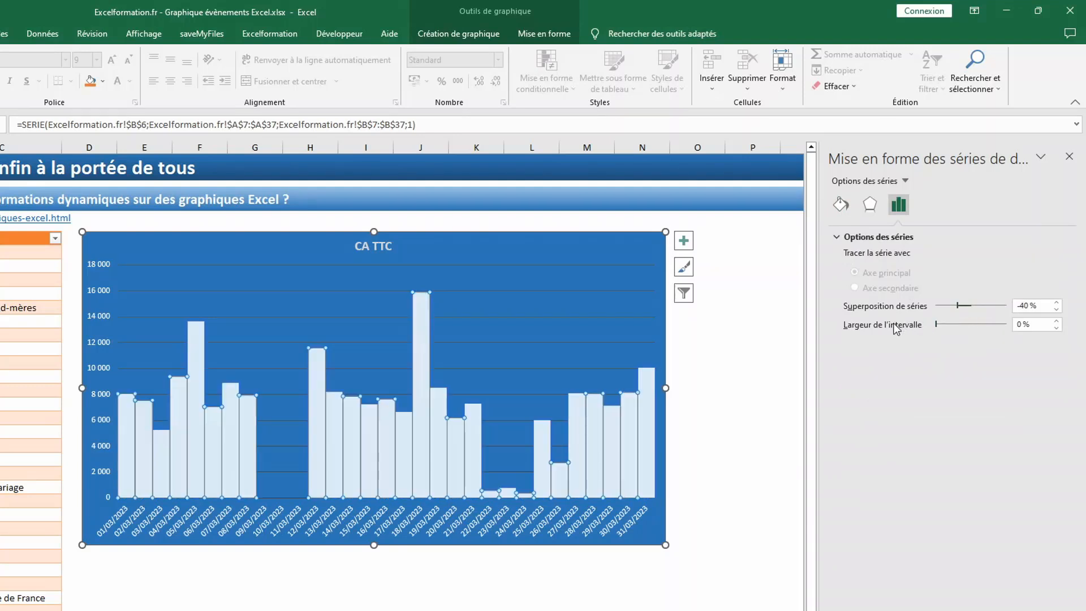
left_click(732, 417)
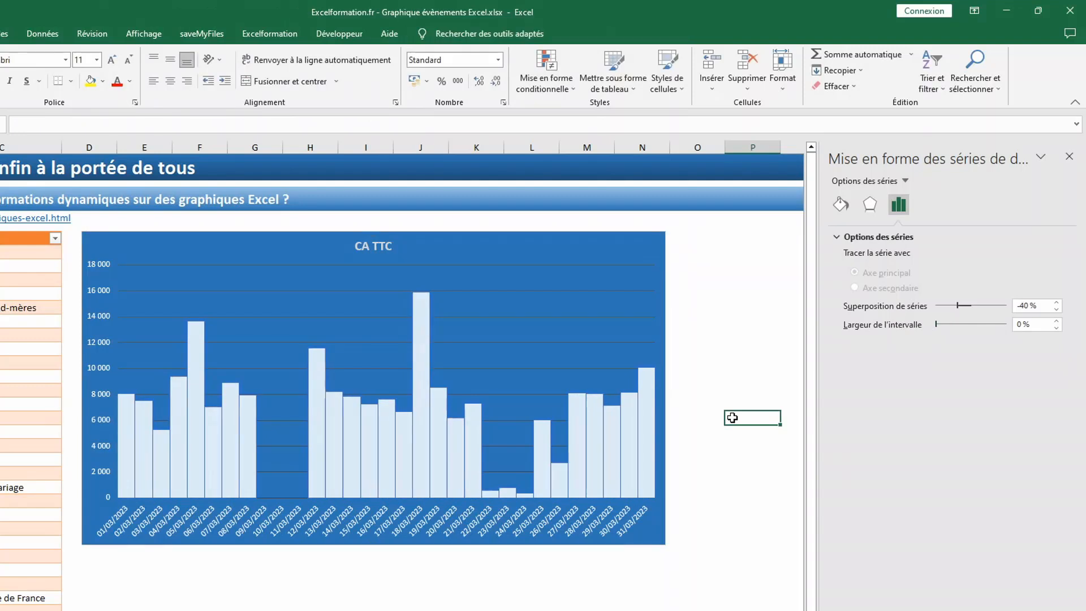
Step: Increase the gap width between the CA TTC columns to 11 %
left_click(639, 429)
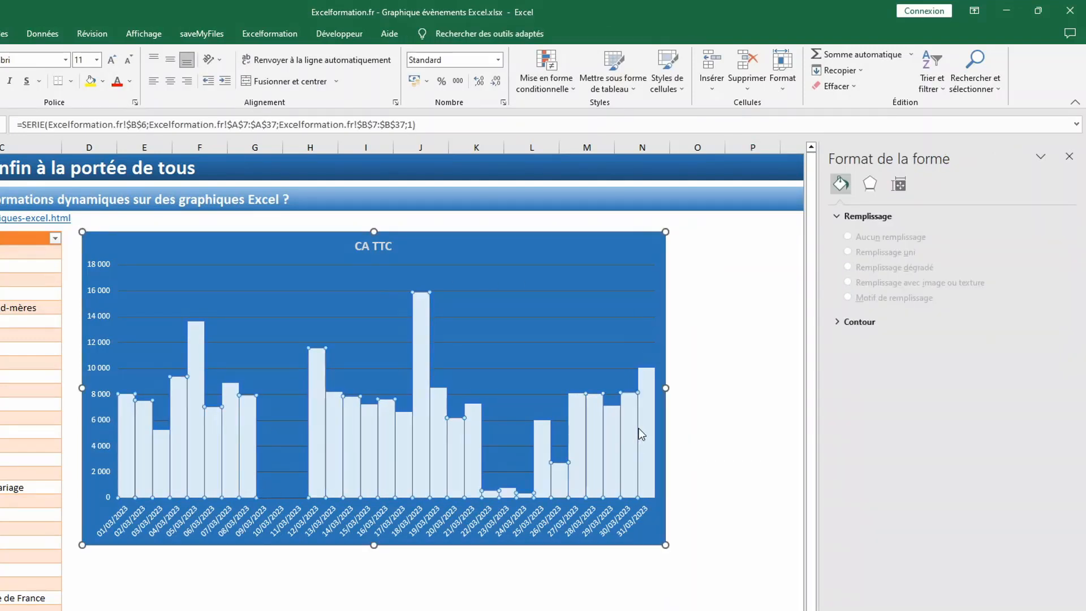
left_click(1056, 320)
left_click(1056, 320)
left_click(1056, 320)
left_click(1056, 320)
left_click(1058, 322)
left_click(1058, 322)
left_click(1058, 322)
left_click(1058, 322)
left_click(1058, 322)
left_click(1058, 322)
left_click(1058, 322)
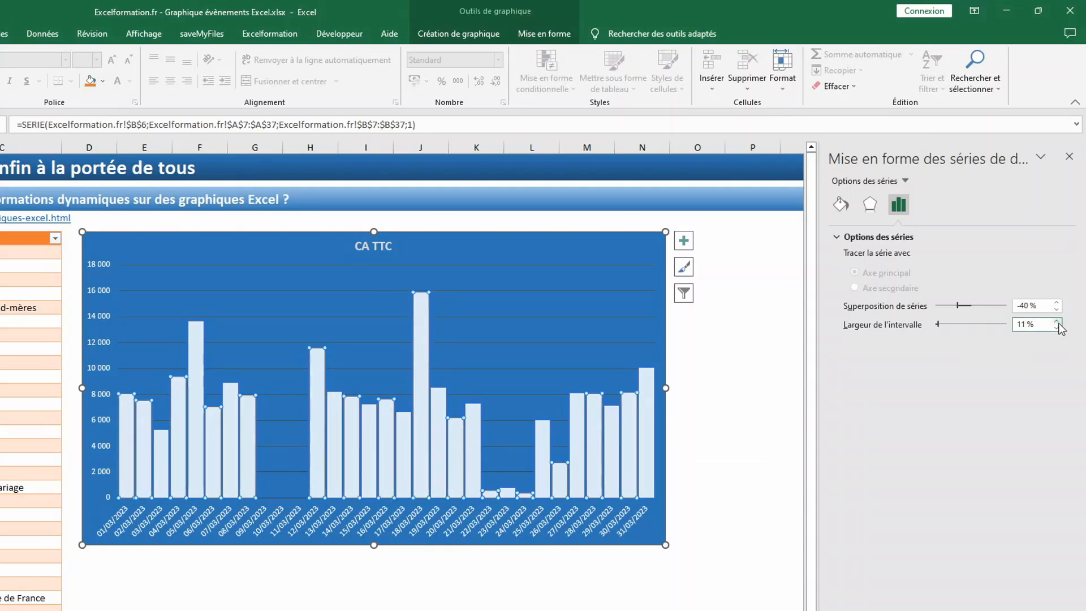
left_click(708, 457)
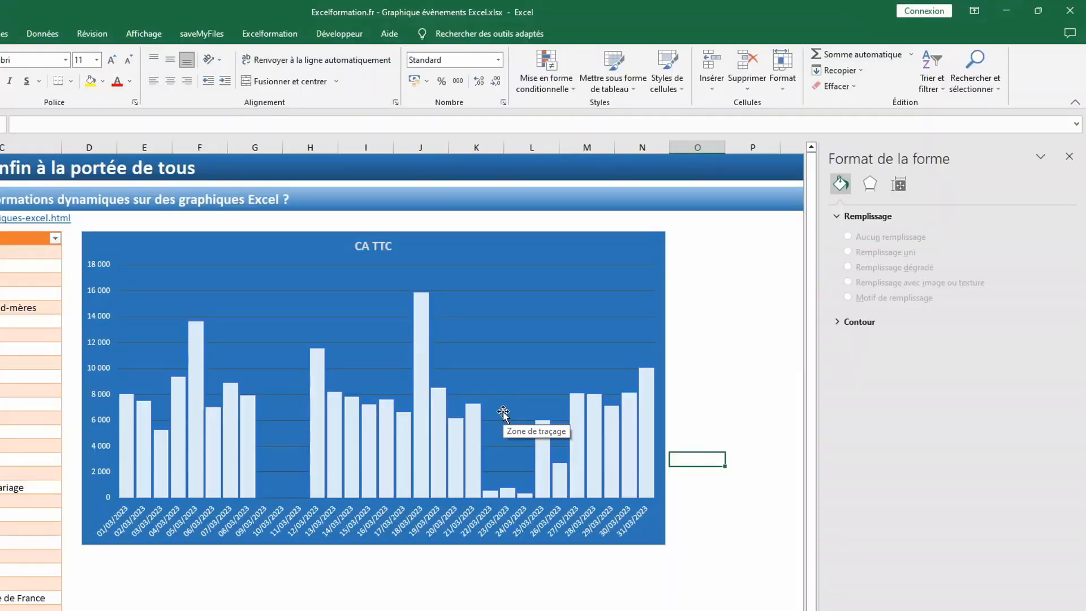
Step: Add data labels (Étiquettes de données) to the chart's CA TTC series
left_click(420, 362)
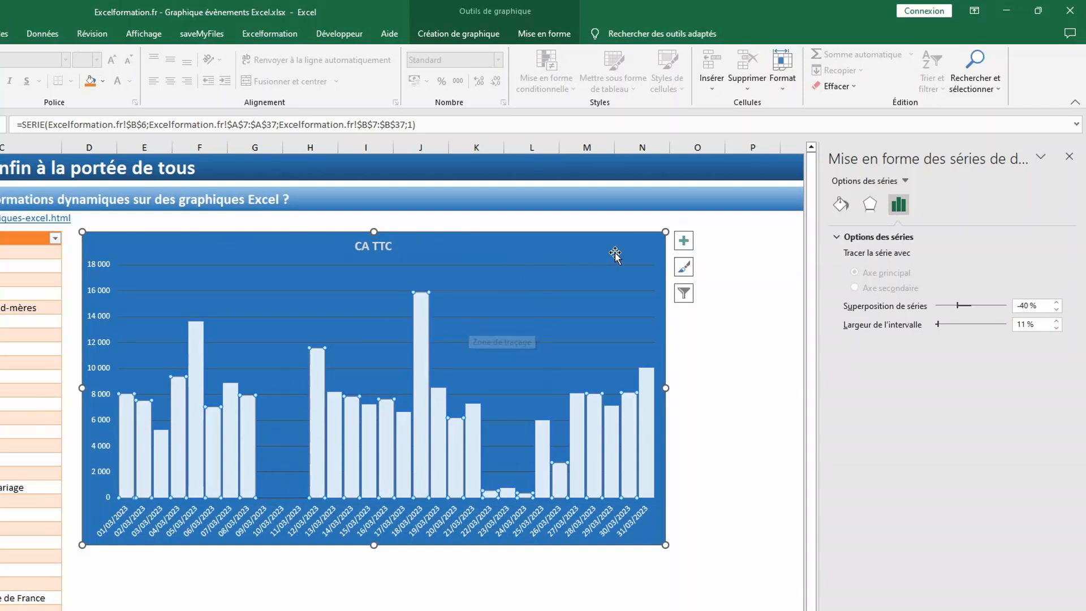
left_click(684, 242)
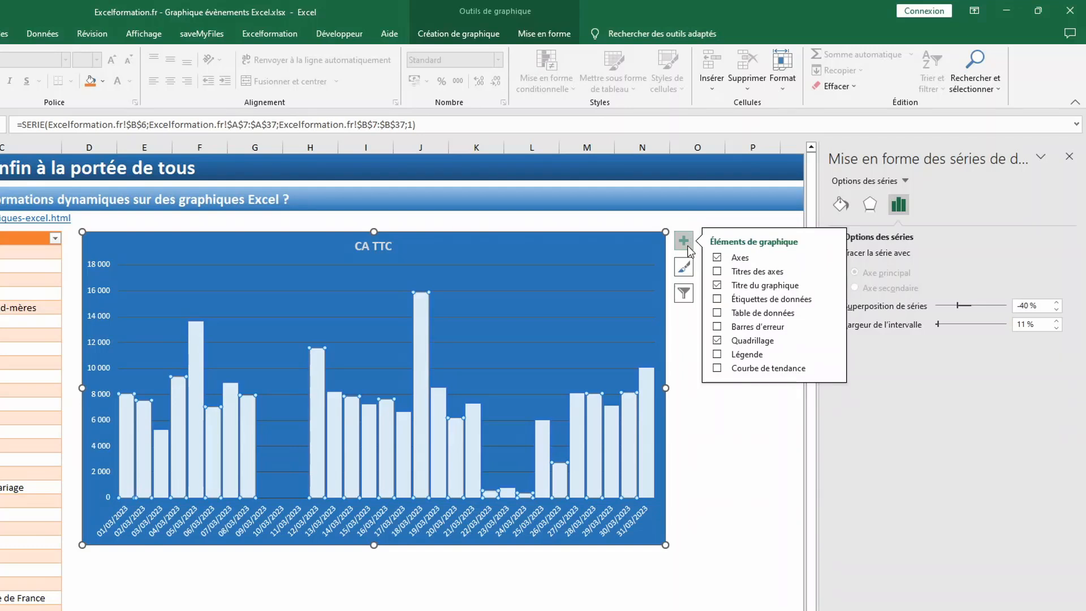
left_click(717, 299)
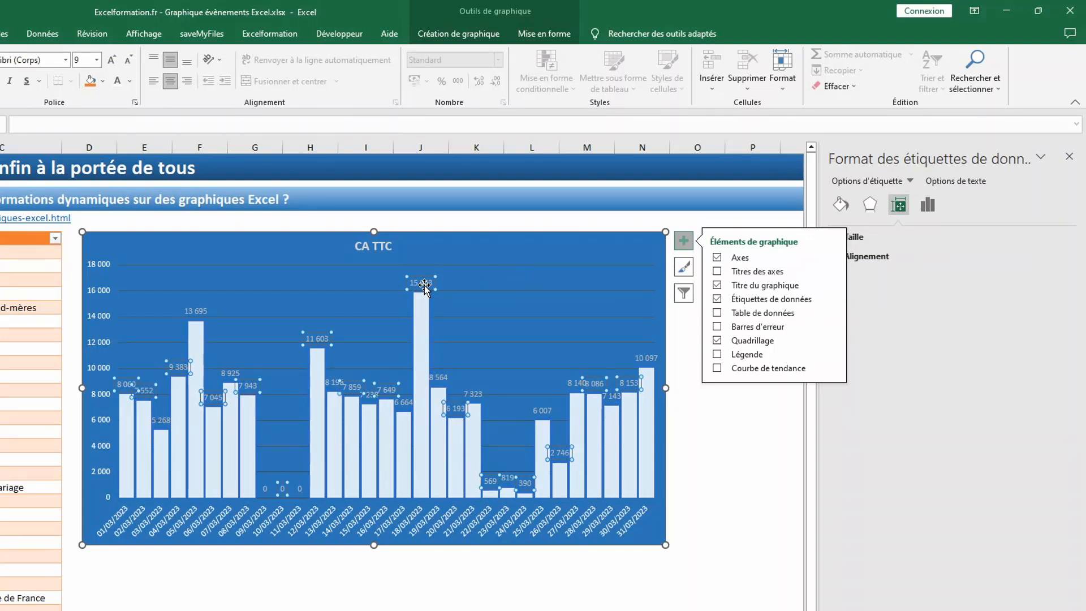
Step: Take the data labels' text from the Évènements cells C7:C37, with Valeur and Afficher les lignes d'étiquettes turned off
left_click(928, 206)
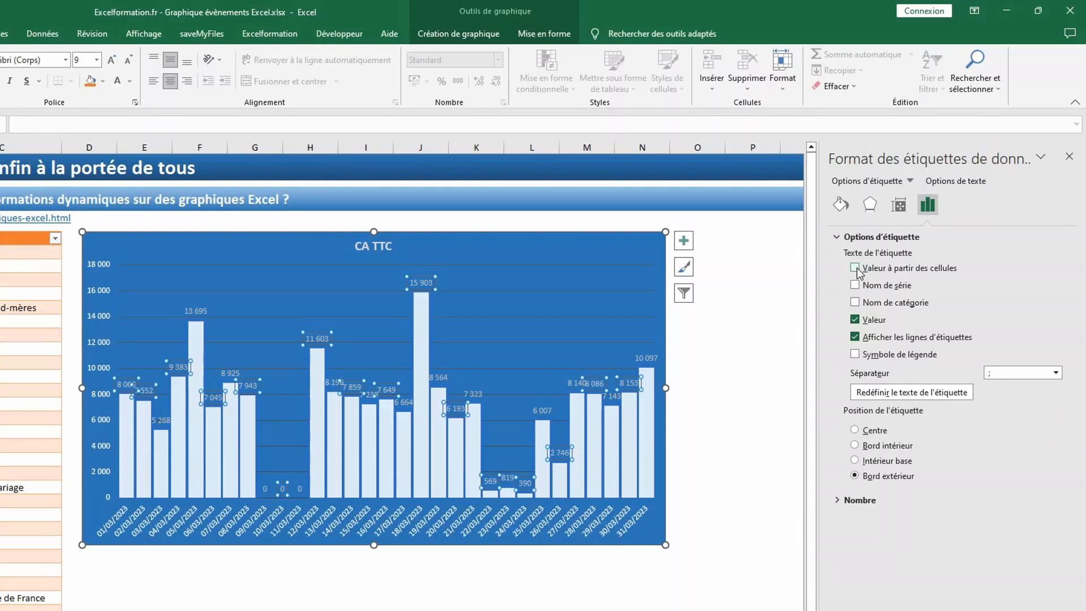
left_click(855, 268)
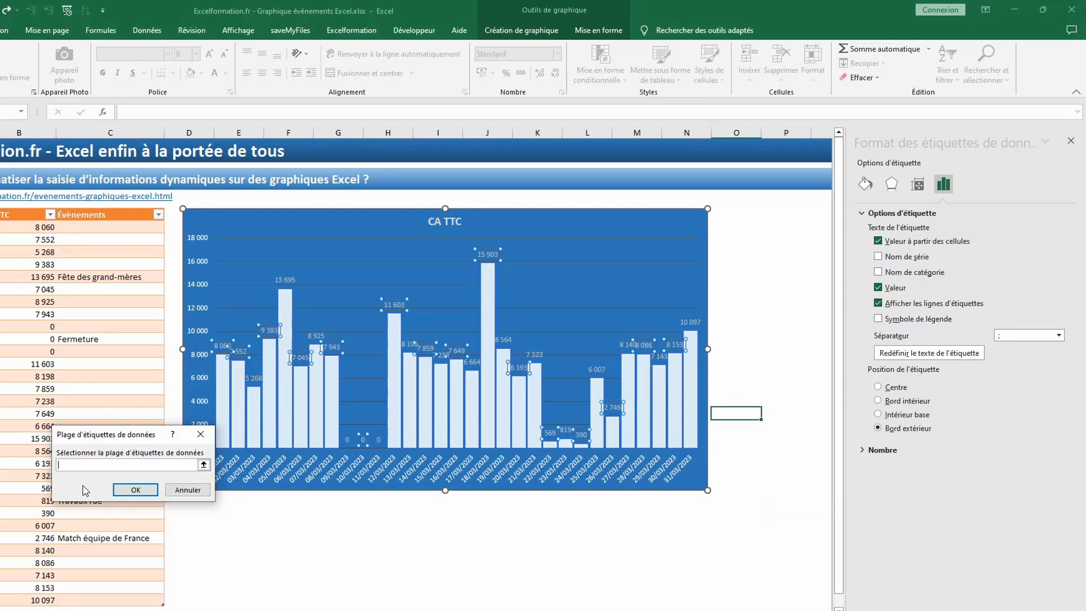
left_click(113, 211)
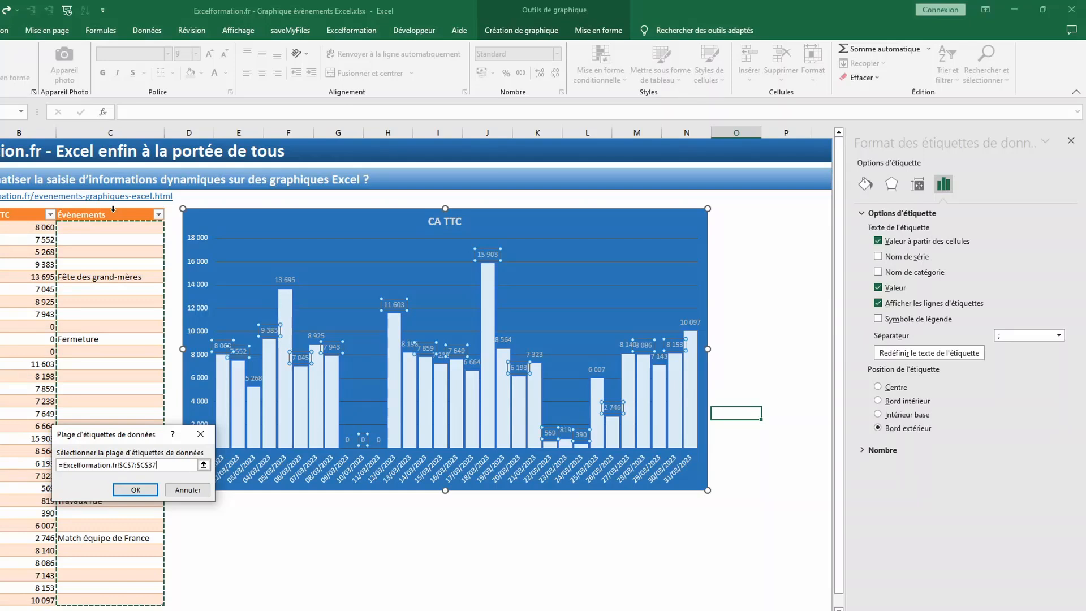
left_click(135, 490)
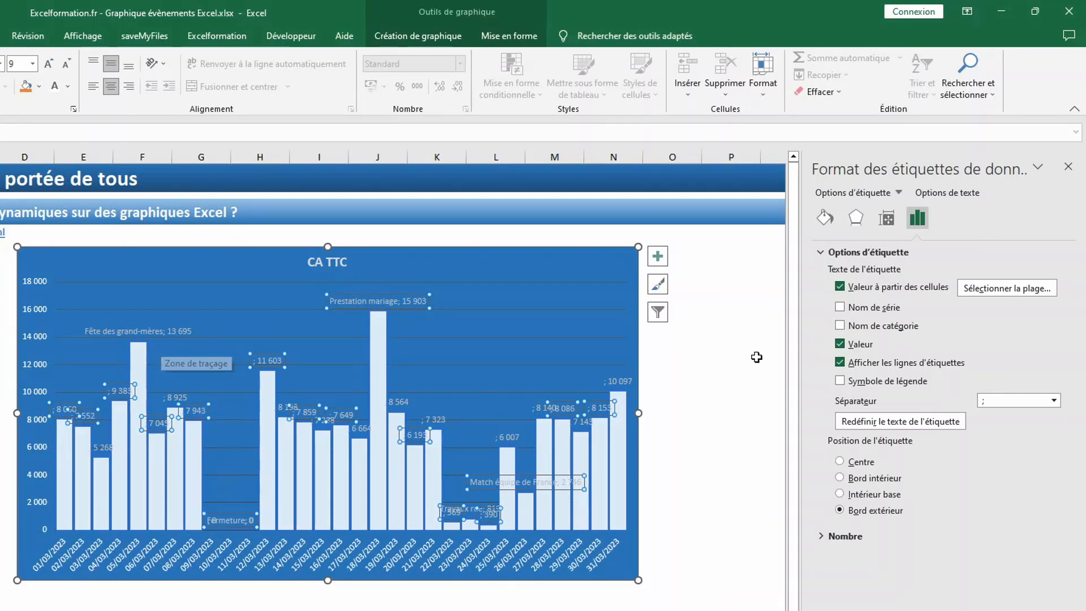
left_click(840, 344)
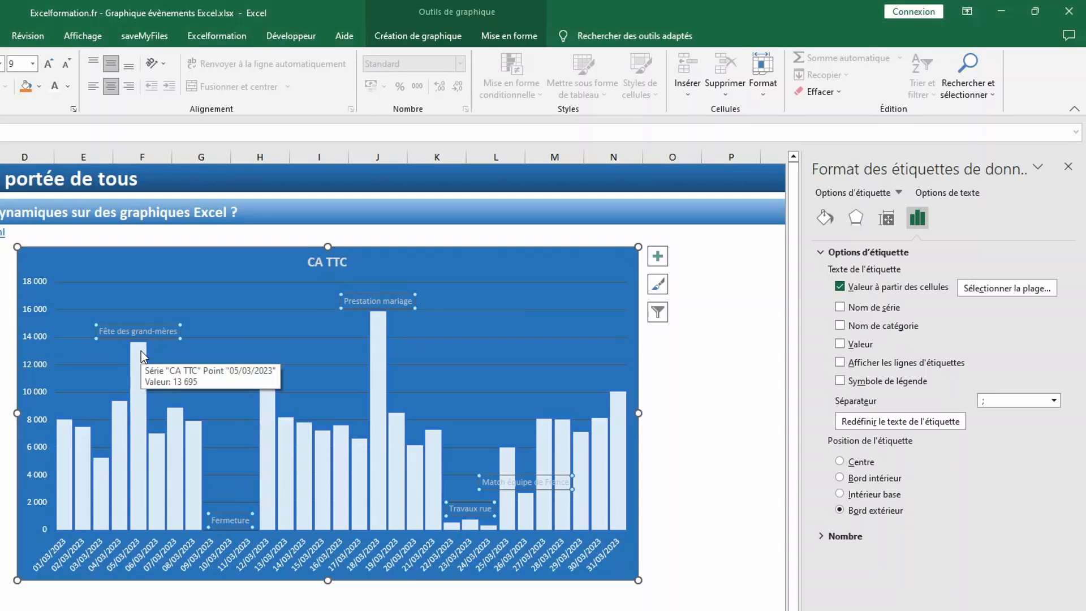
mouse_move(390, 355)
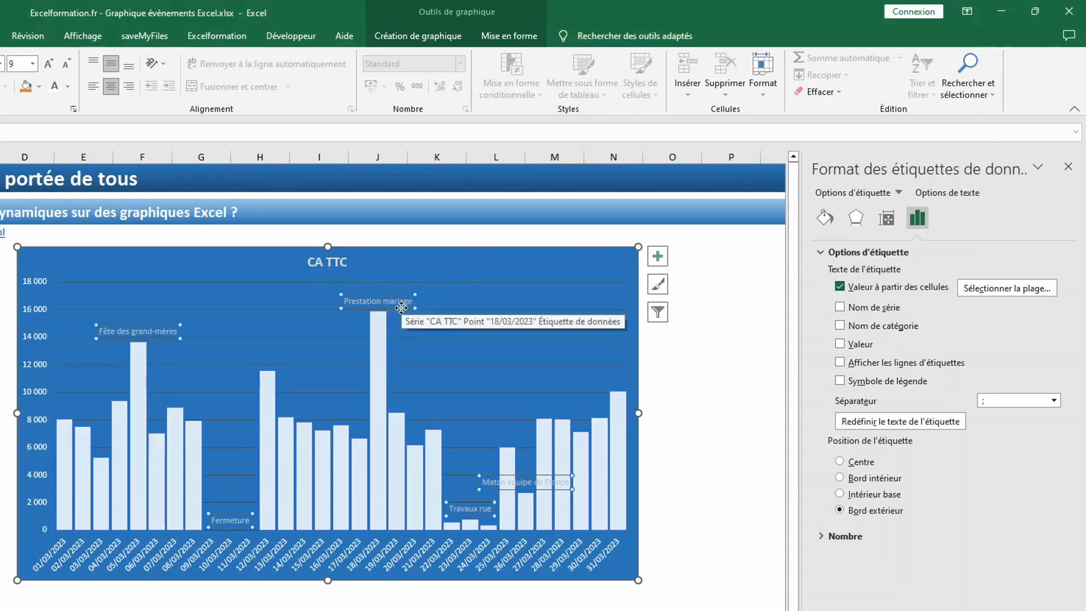
Step: Change the event data labels' shape to a rounded rectangle and apply the theme style with white fill and light blue outline
left_click(489, 37)
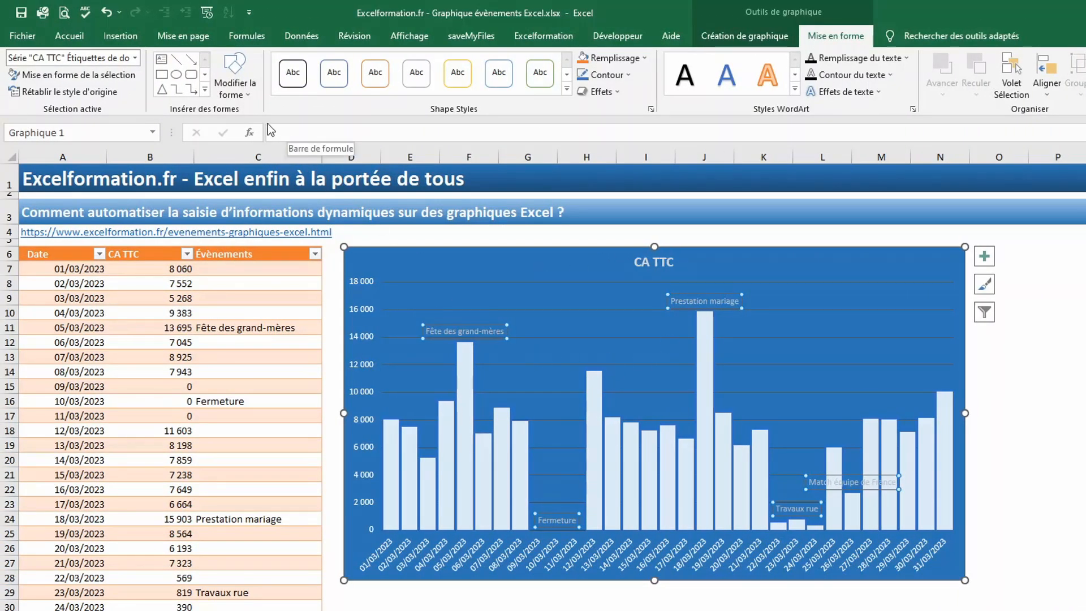
left_click(222, 73)
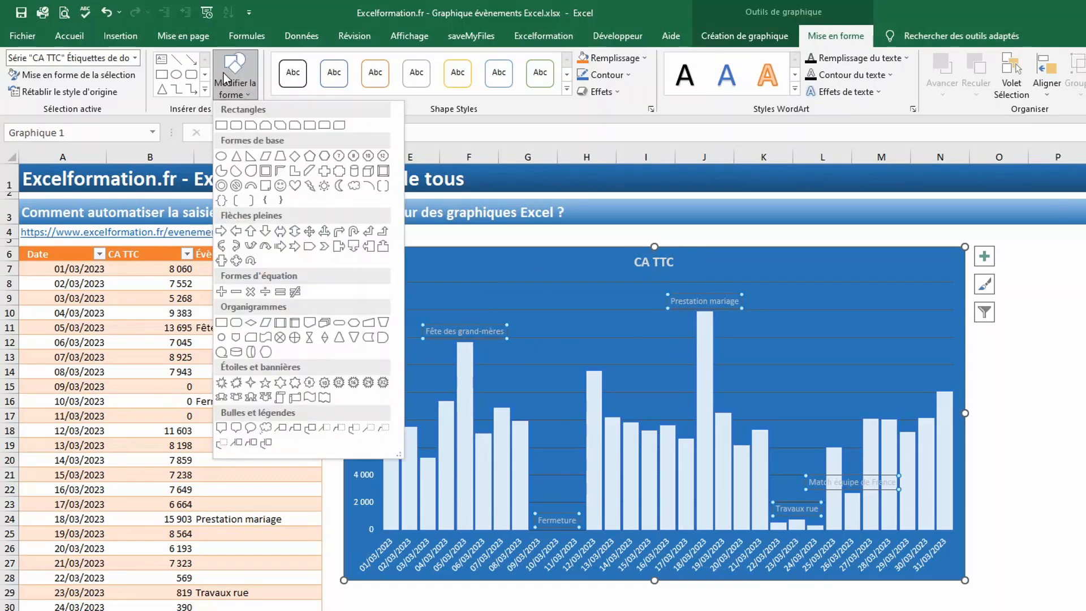
left_click(236, 124)
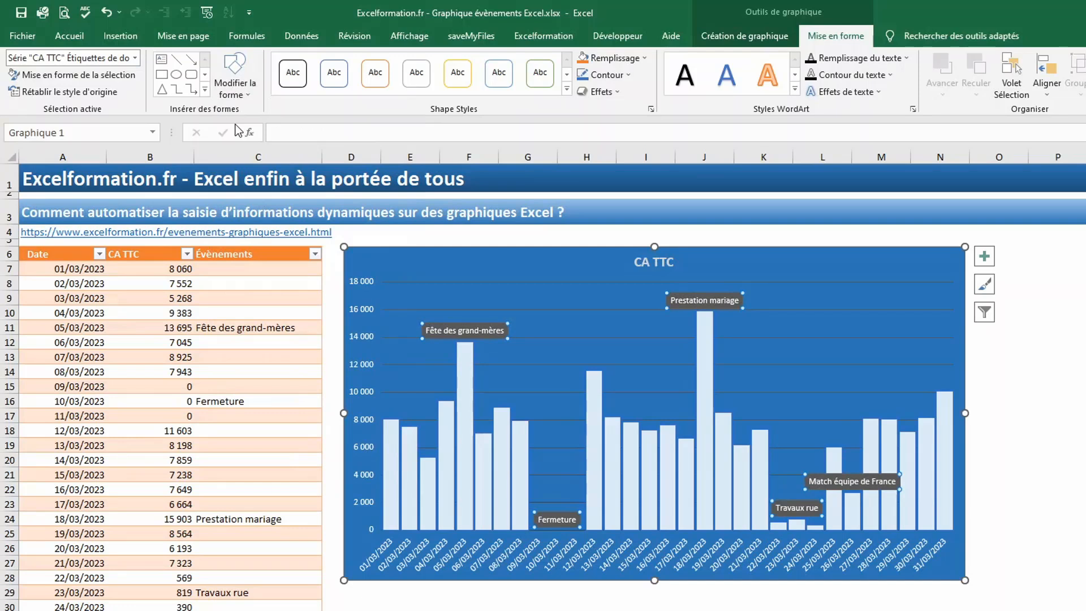
left_click(569, 91)
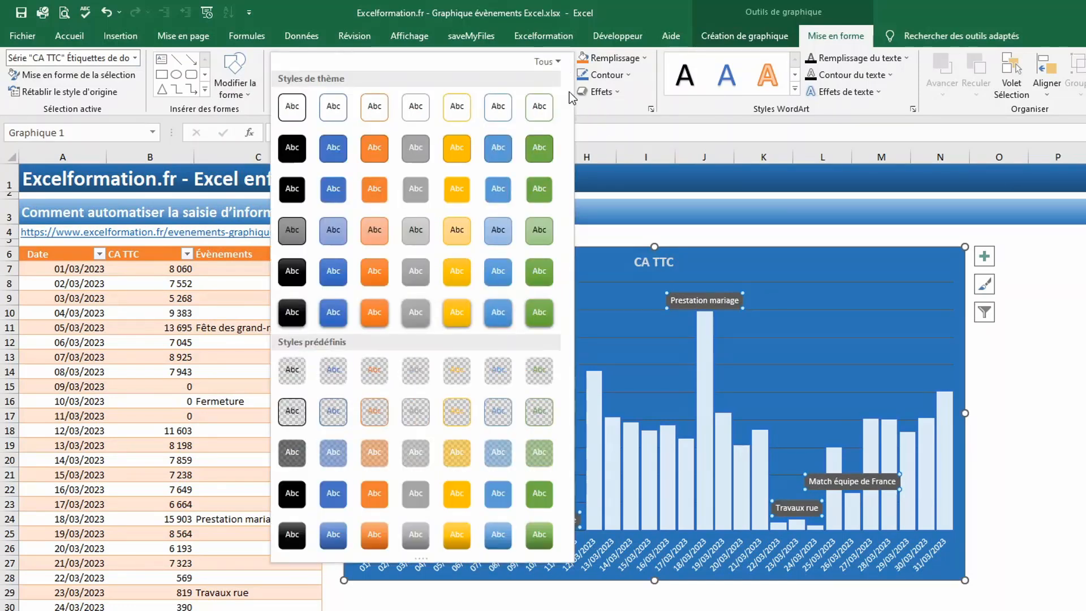
left_click(498, 107)
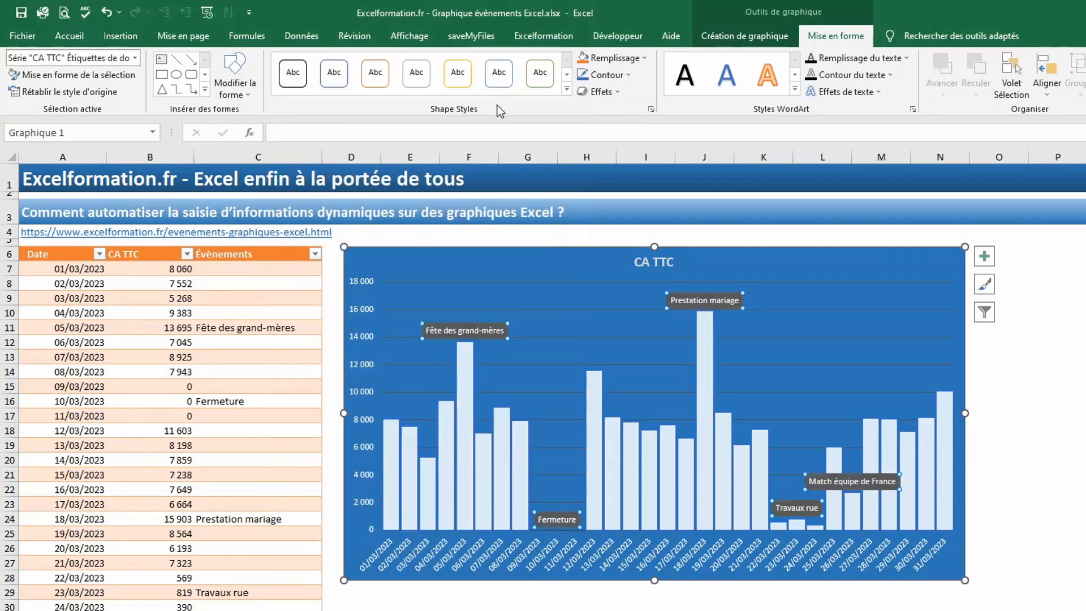
Step: Increase the event data labels' font size to 12
left_click(62, 37)
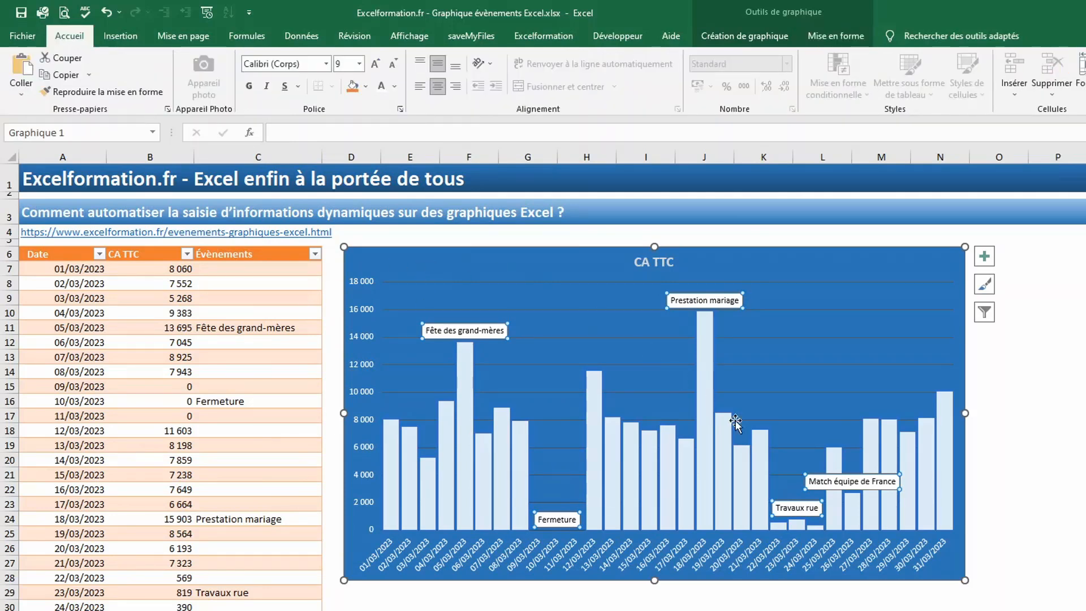
left_click(376, 64)
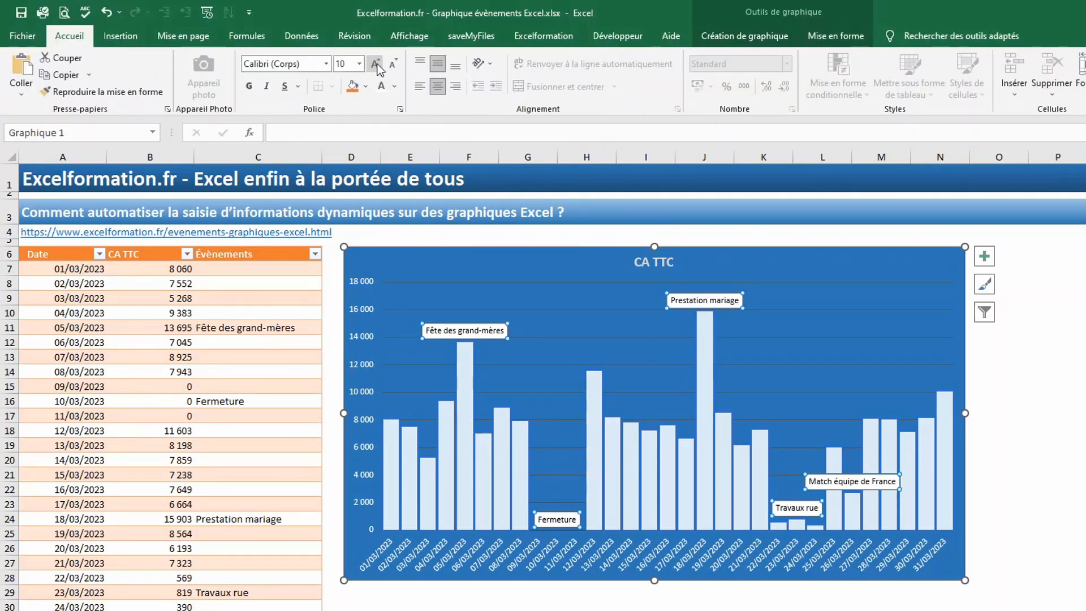
left_click(375, 64)
left_click(376, 64)
left_click(375, 64)
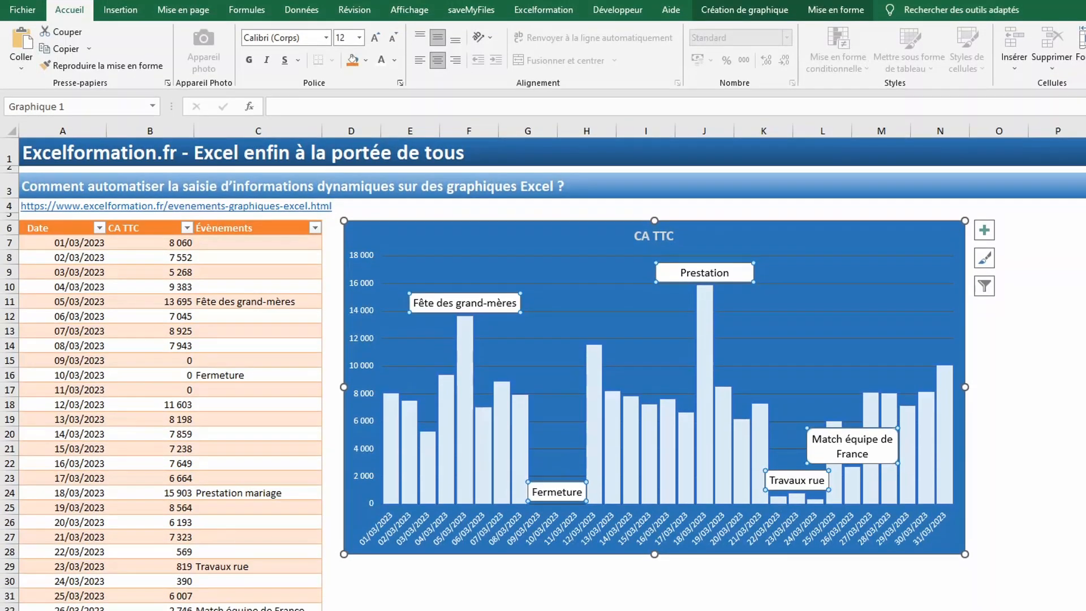
Step: Add a row for 01/04/2023 with a CA TTC of 15000 at the end of the sales table
left_click(78, 610)
key("Down")
key("Down")
key("Down")
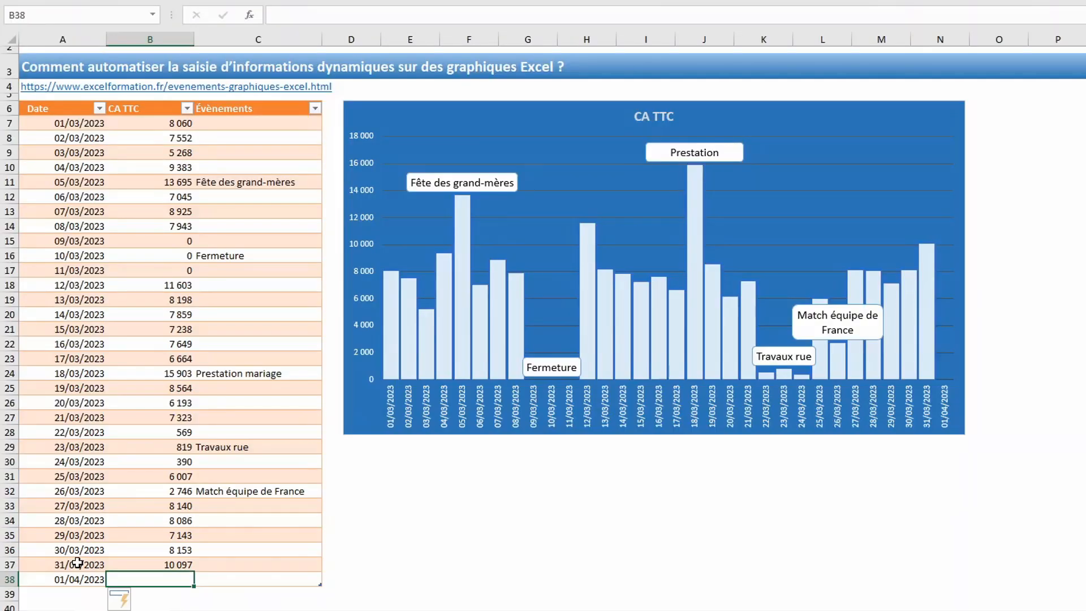
type("15000")
key("Tab")
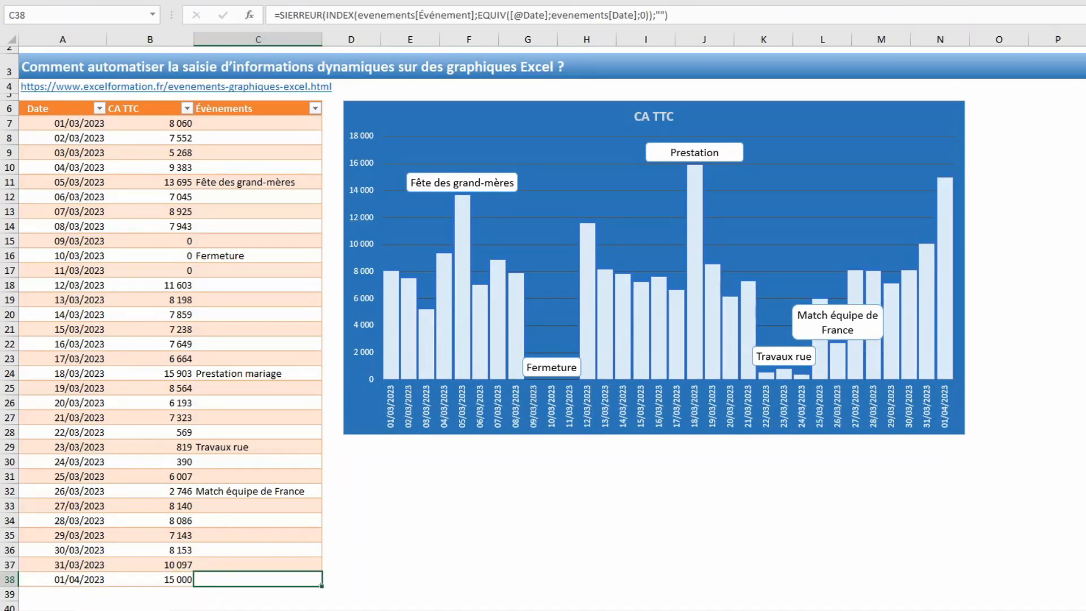
Step: Add the event "Prestation baptême" dated 1/4 to the end of the events table and return to the chart sheet
left_click(197, 610)
left_click(43, 175)
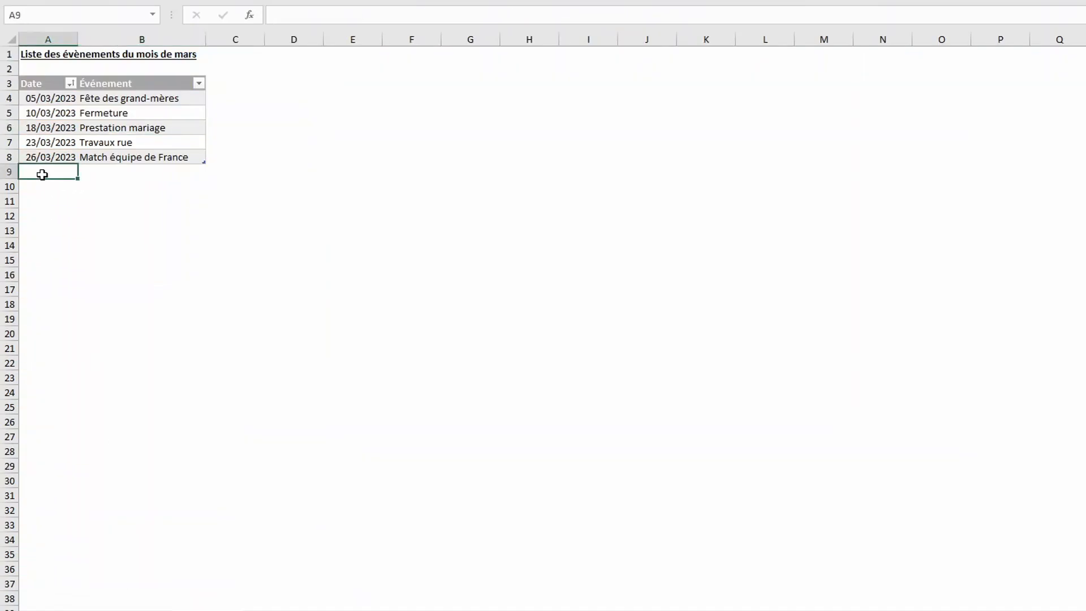
type("1/4")
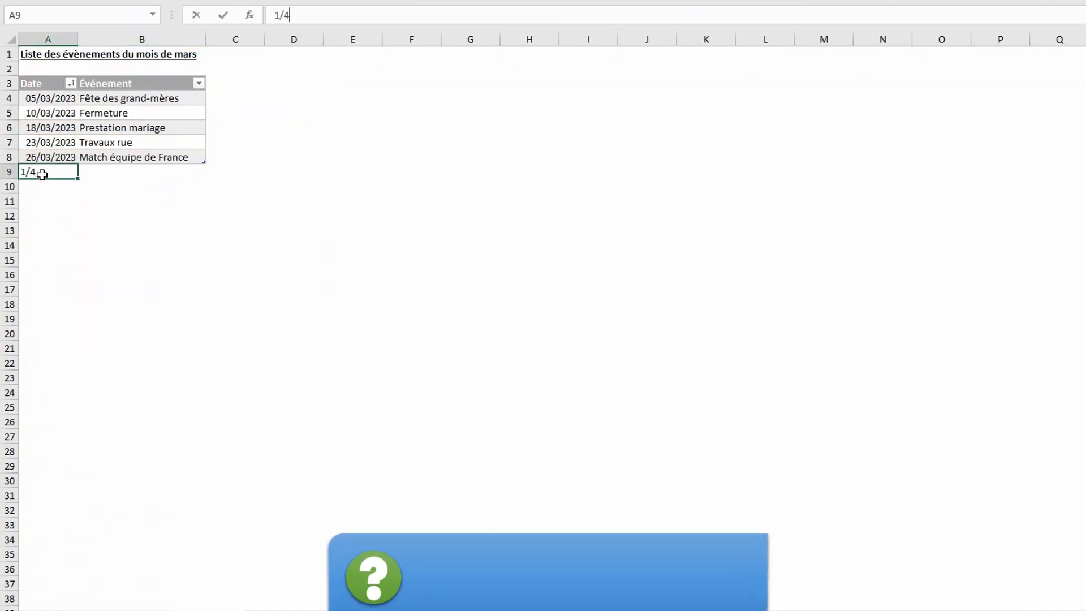
key("Tab")
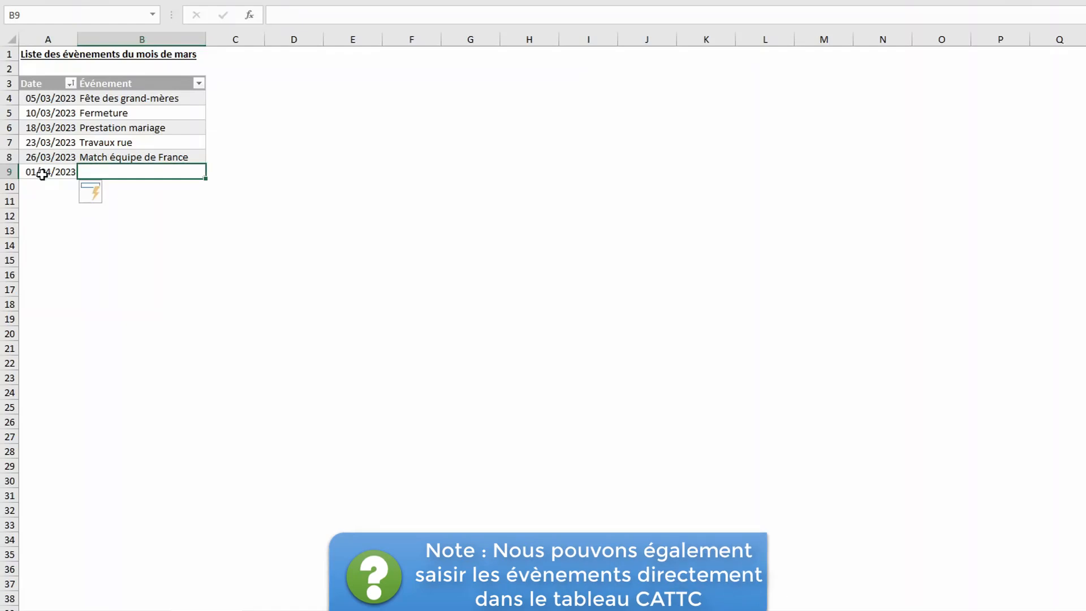
type("Presat")
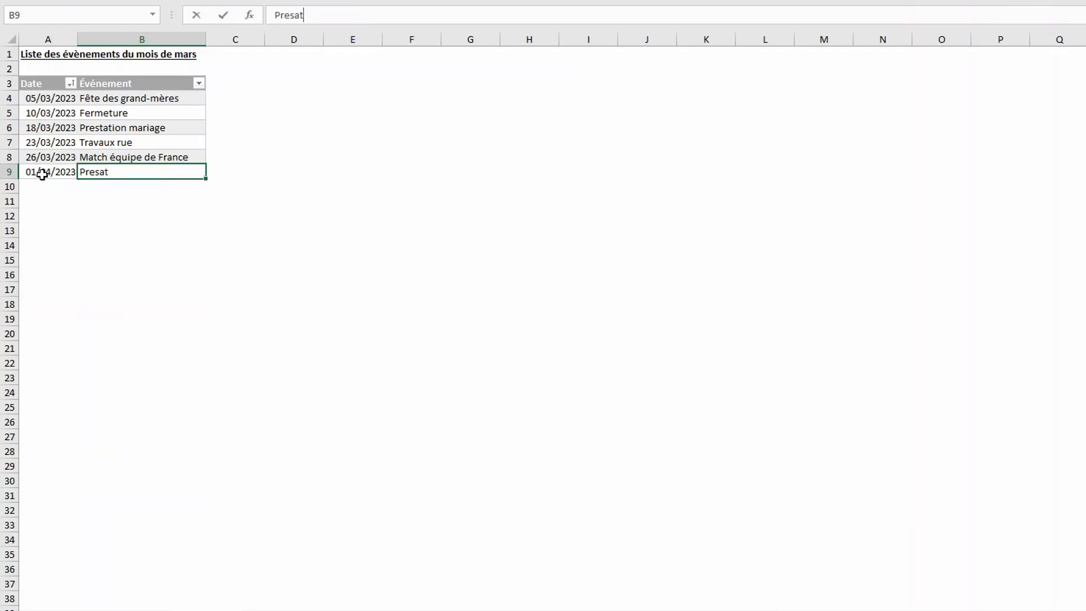
key("BackSpace")
type("tation ")
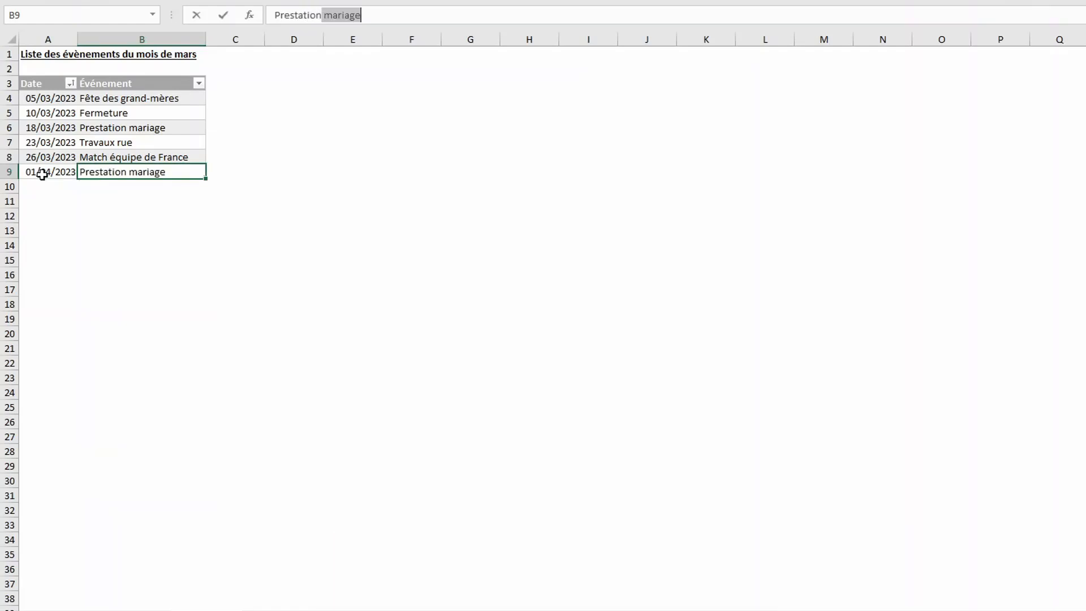
type("baptême")
key("Return")
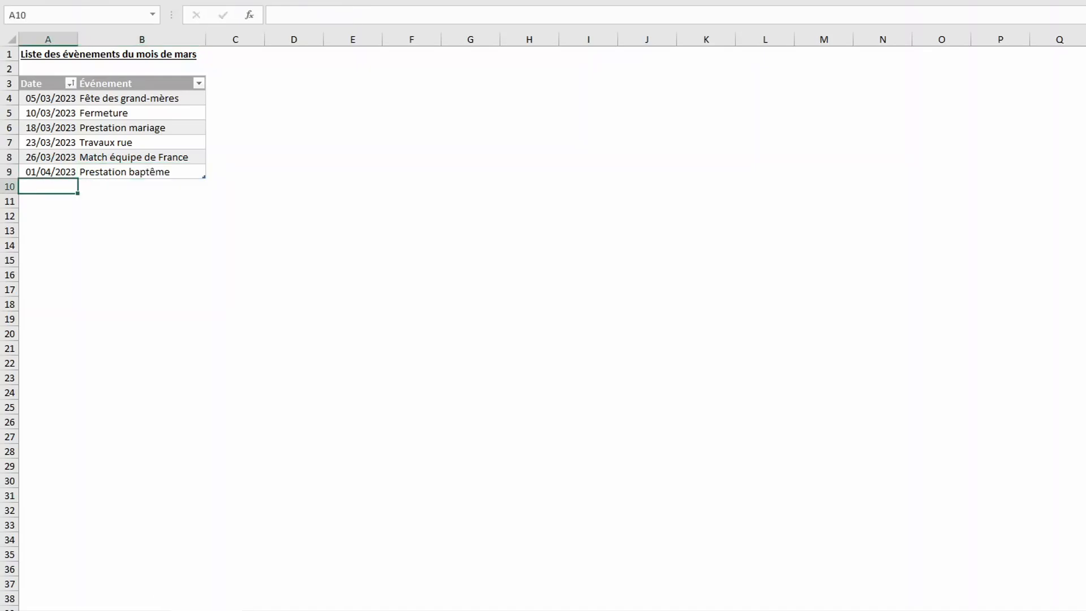
key("ctrl+Page_Up")
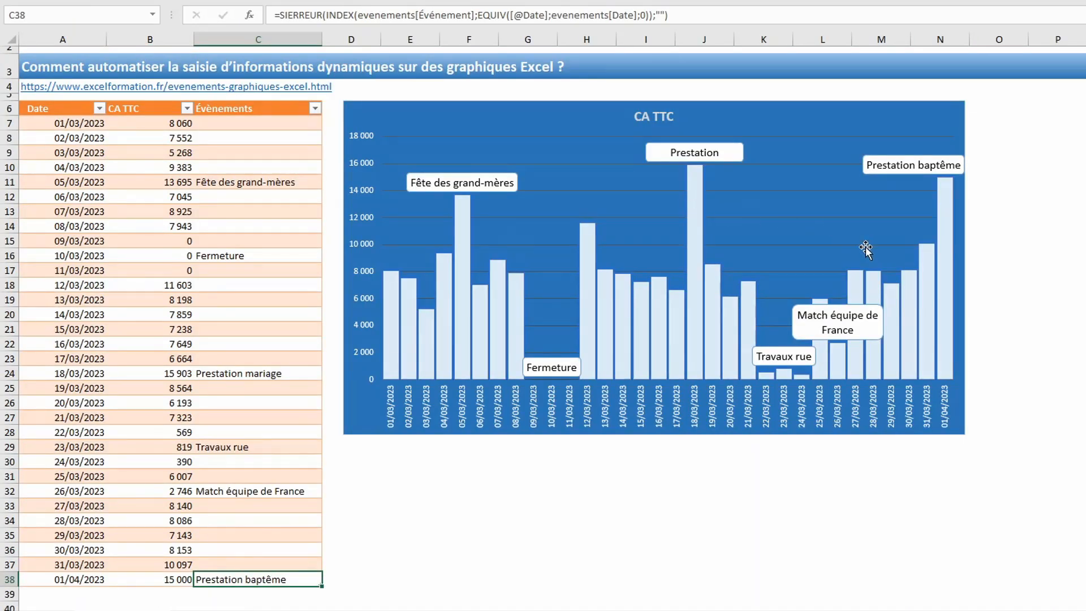
mouse_move(950, 190)
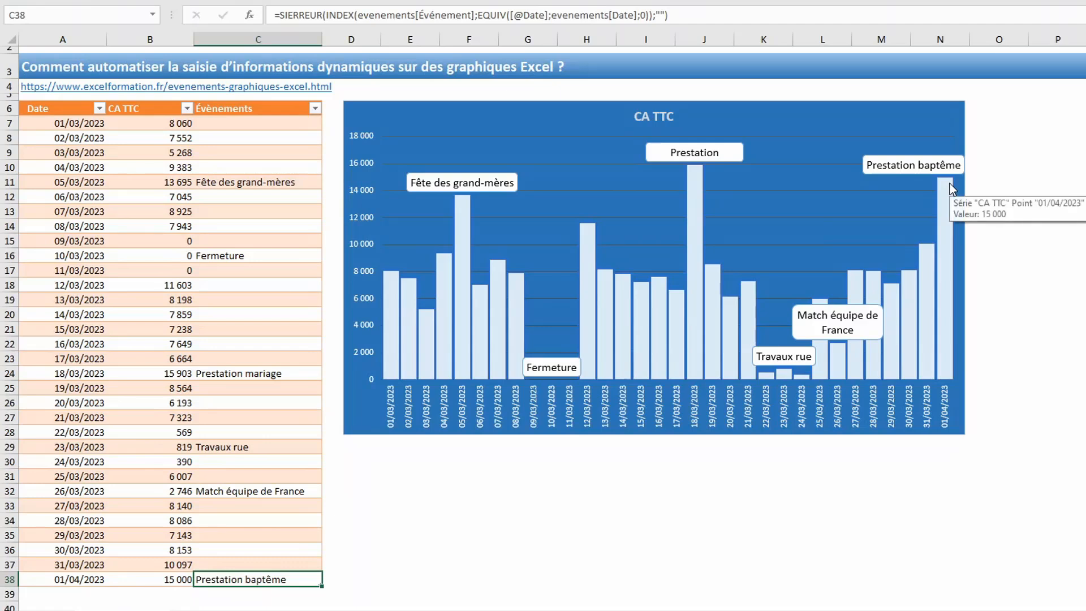